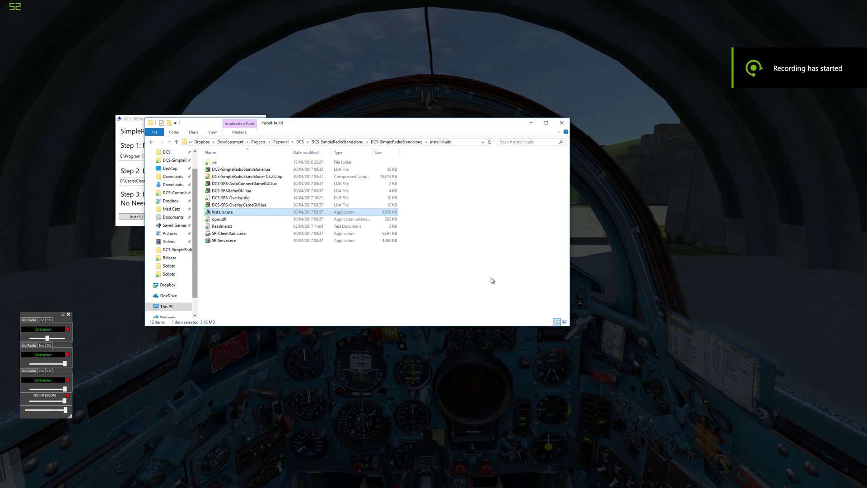
# Show the DCS-SimpleRadio-Standalone install folder in Explorer beside the SRS installer, then return to DCS.
pyautogui.click(140, 121)
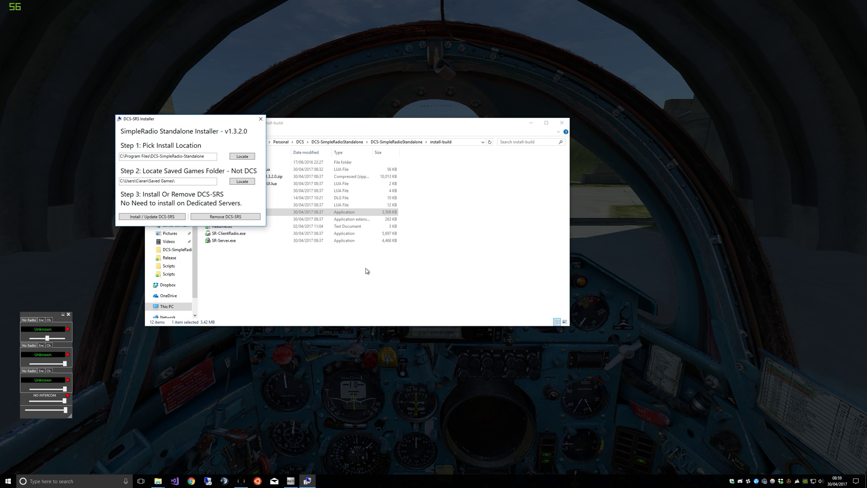
pyautogui.click(436, 134)
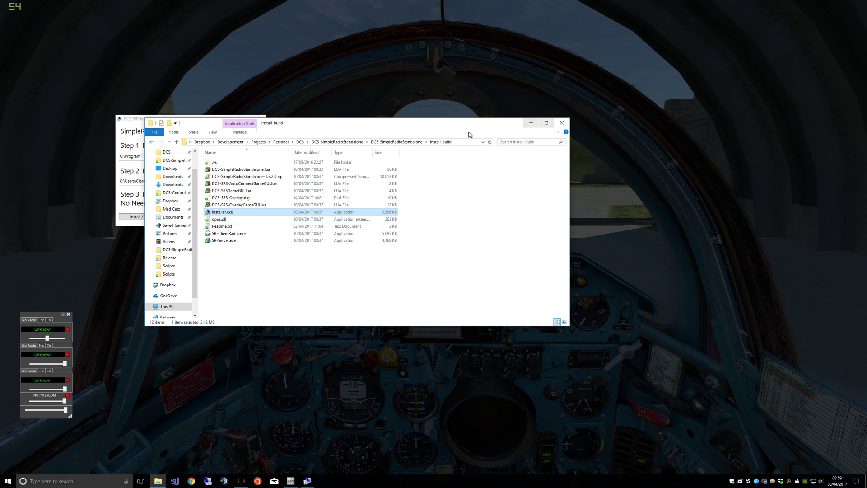
pyautogui.click(176, 250)
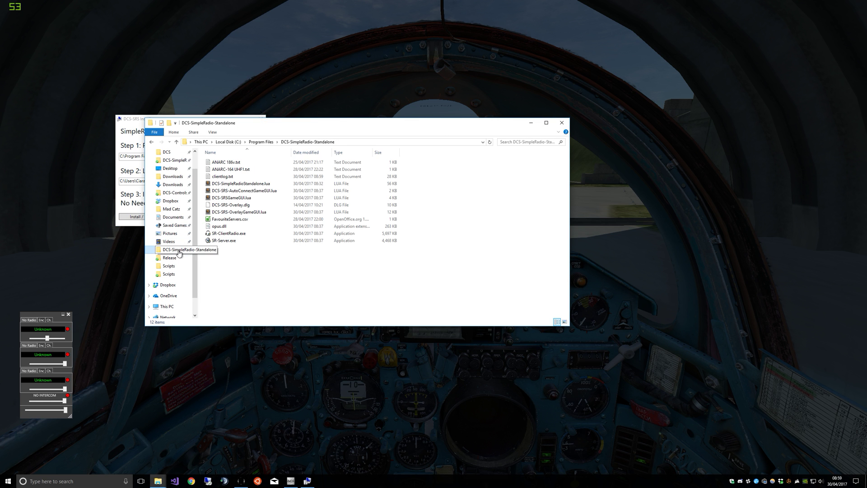
pyautogui.moveTo(335, 124); pyautogui.dragTo(560, 140)
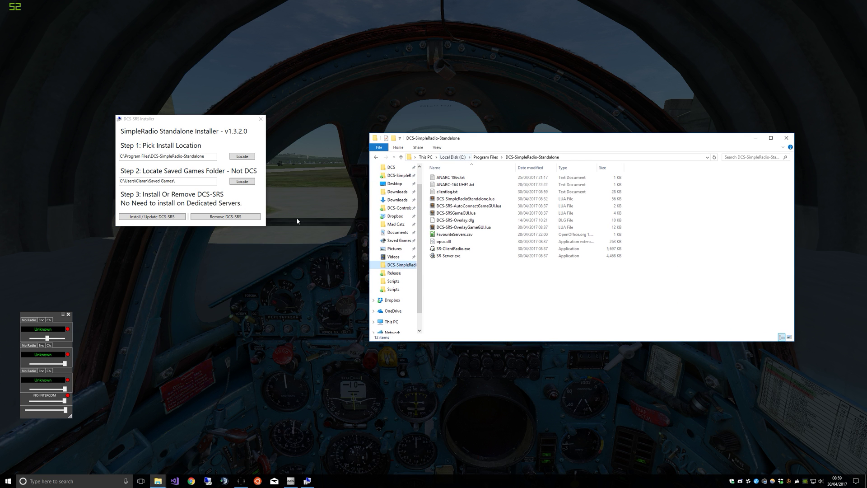
pyautogui.click(264, 156)
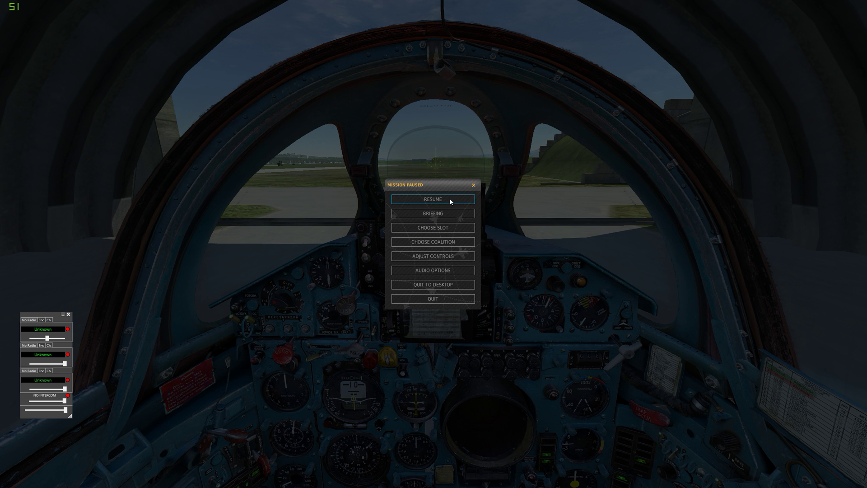
# Resume the mission and move the SRS radio overlay back to the lower left.
pyautogui.click(450, 201)
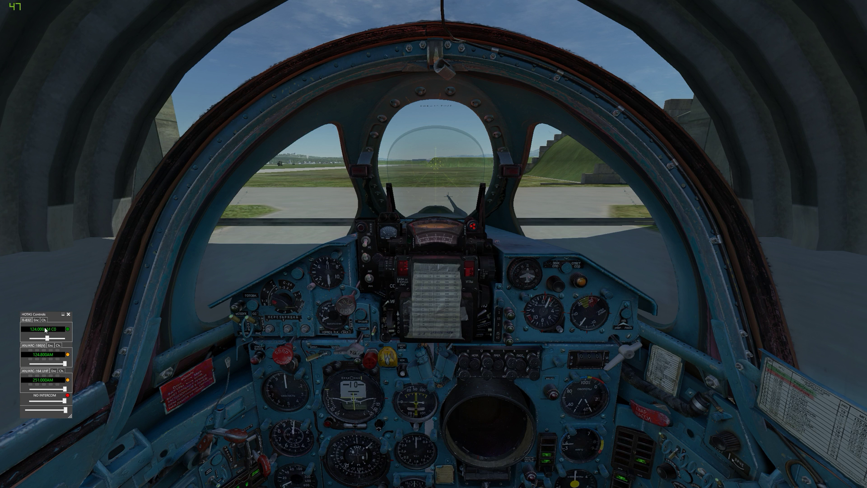
pyautogui.moveTo(45, 329); pyautogui.dragTo(92, 193)
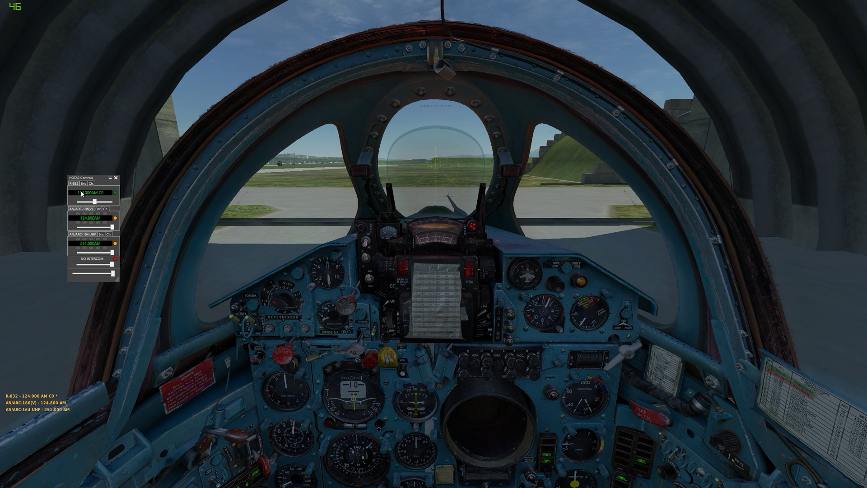
pyautogui.moveTo(82, 195); pyautogui.dragTo(19, 300)
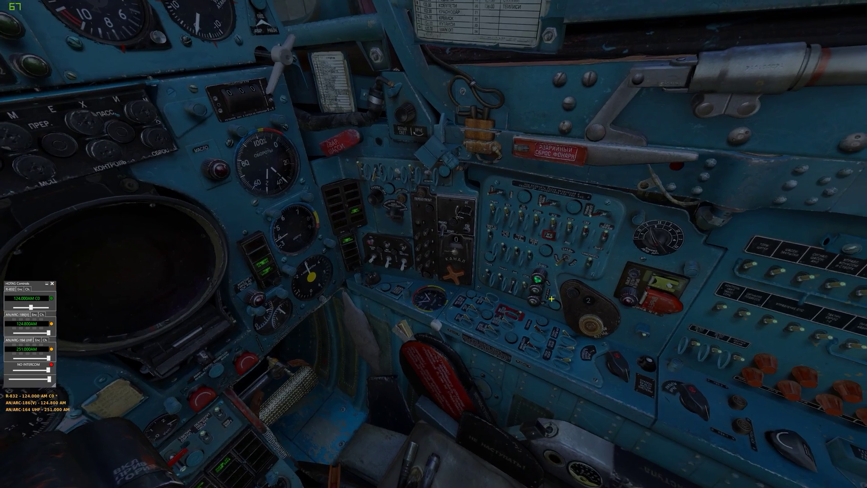
# Turn the R-832 channel knob to channel 15 (123.000 AM) and pause the mission.
pyautogui.scroll(-1, 522, 333)
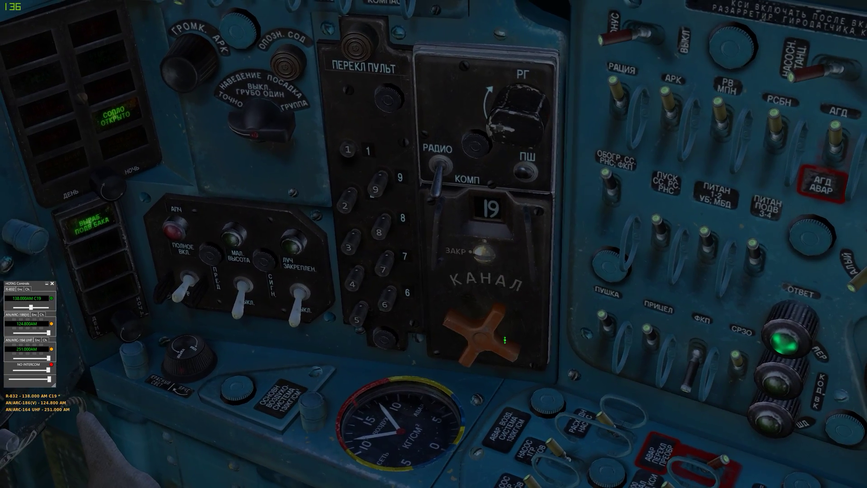
pyautogui.scroll(3, 521, 332)
pyautogui.scroll(3, 500, 342)
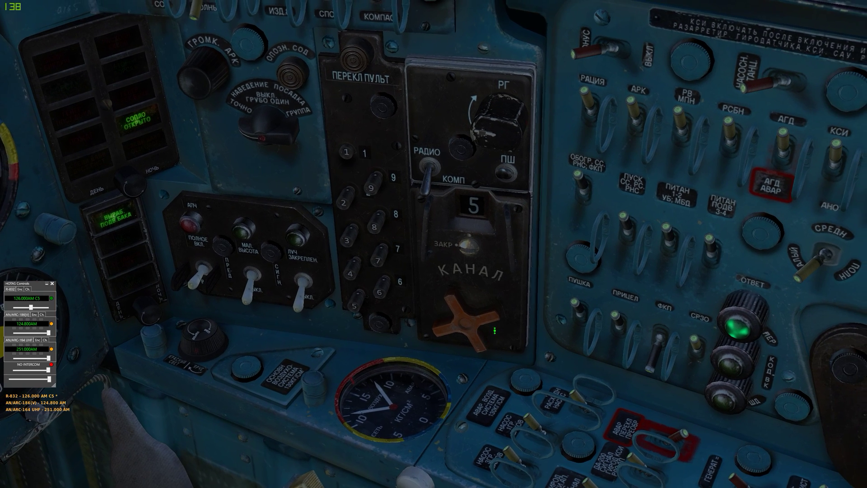
pyautogui.scroll(1, 495, 341)
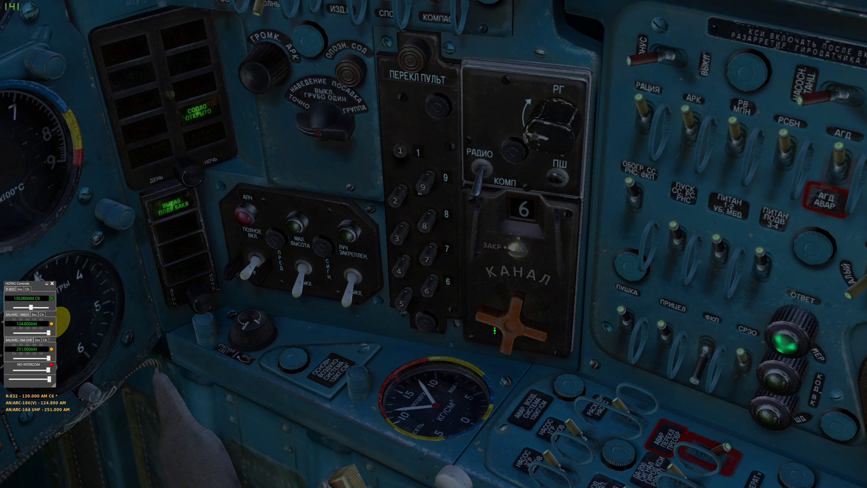
pyautogui.scroll(6, 495, 331)
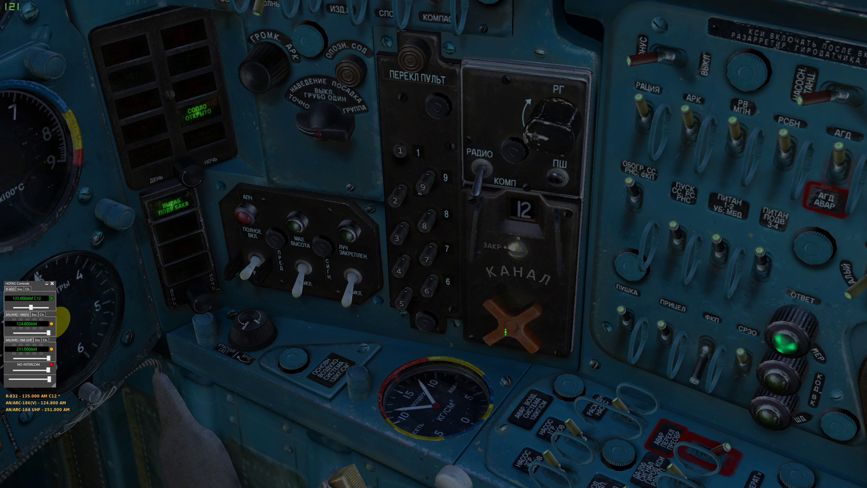
pyautogui.scroll(3, 505, 332)
pyautogui.press('Escape')
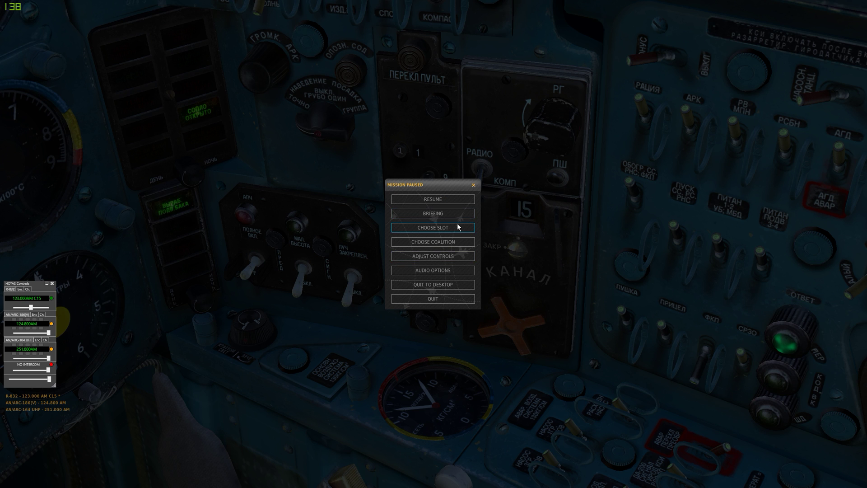
pyautogui.click(458, 227)
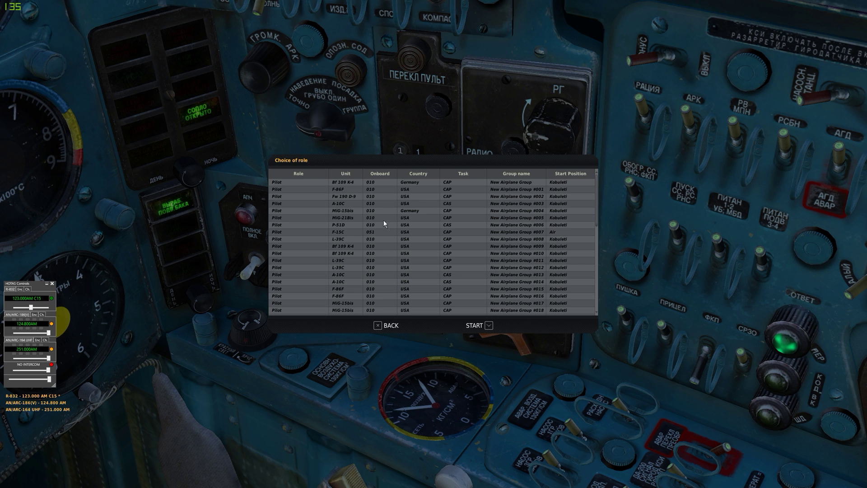
# Take the A-10C slot of New Airplane Group #013 and enter its cockpit.
pyautogui.click(348, 273)
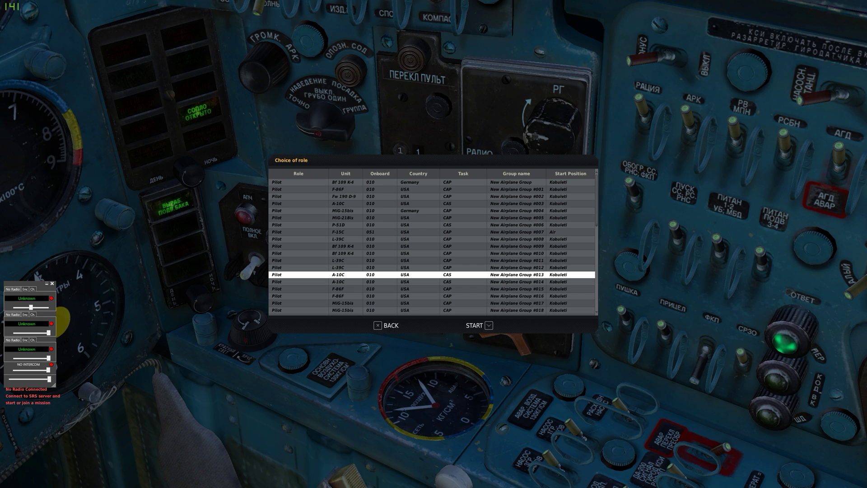
pyautogui.click(490, 325)
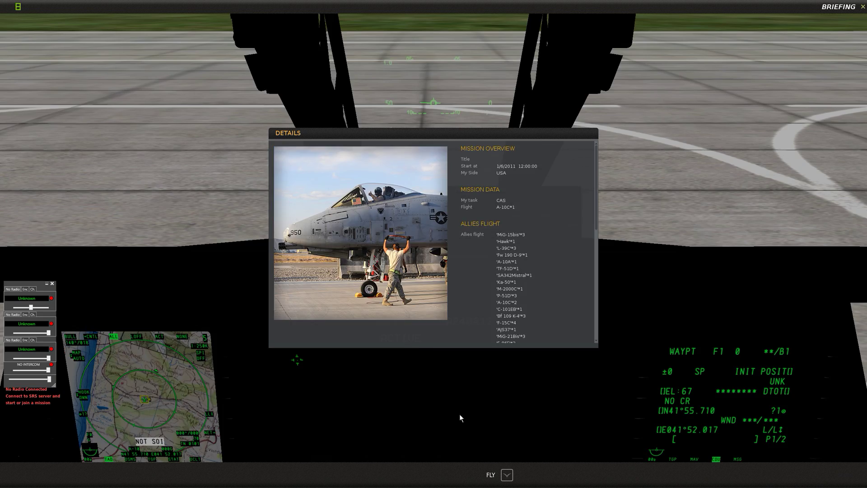
pyautogui.click(499, 471)
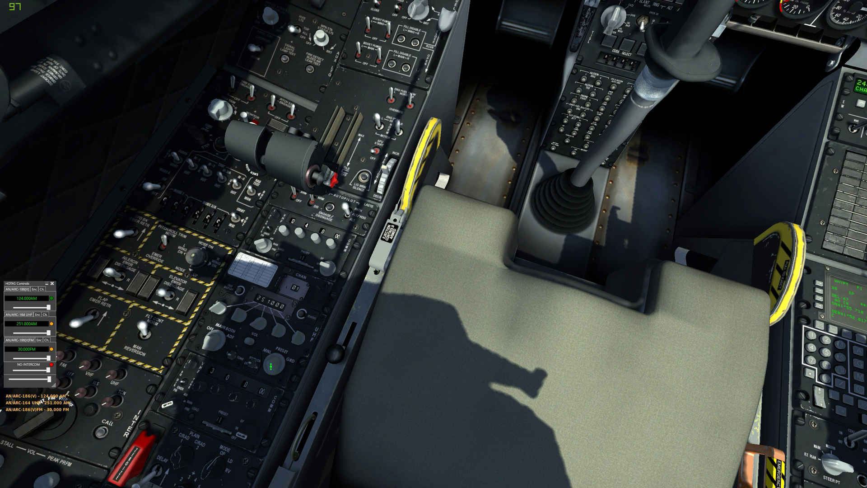
# Put the A-10C UHF radio on presets and step through channels 1, 6 and 10.
pyautogui.click(271, 366)
pyautogui.scroll(1, 317, 299)
pyautogui.click(316, 298)
pyautogui.click(316, 299)
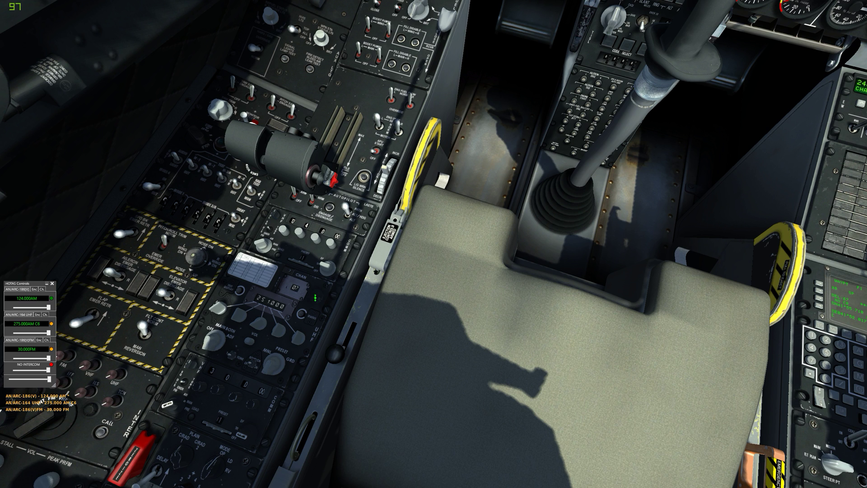
pyautogui.click(316, 298)
# Switch the UHF radio to manual and dial in 258.000 AM.
pyautogui.click(274, 370)
pyautogui.scroll(3, 252, 323)
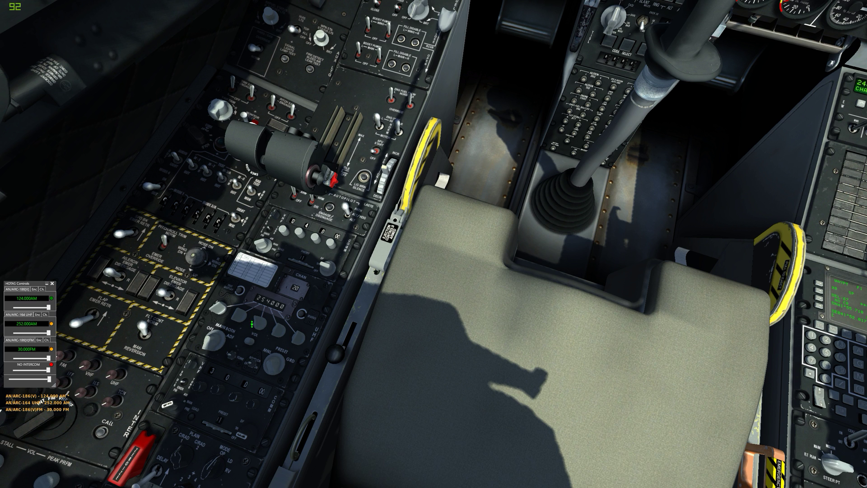
pyautogui.scroll(1, 251, 323)
# Switch to the M-2000C slot of New Airplane Group #026 and enter its cockpit.
pyautogui.press('Escape')
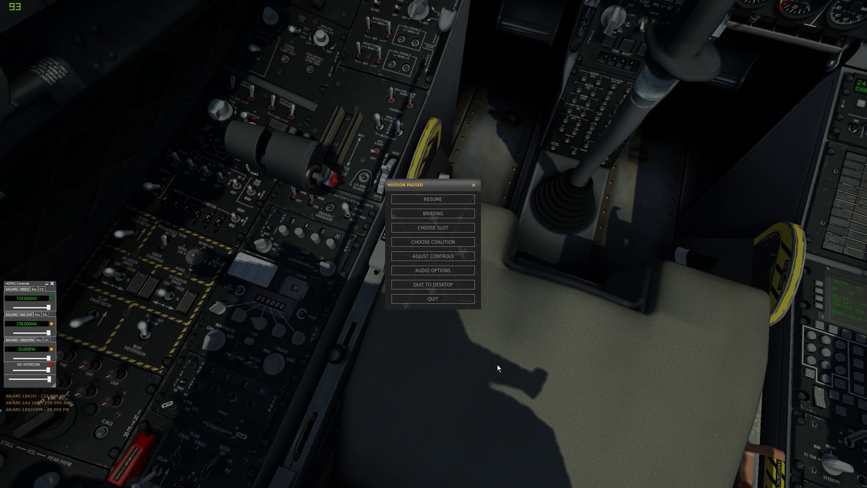
pyautogui.click(432, 227)
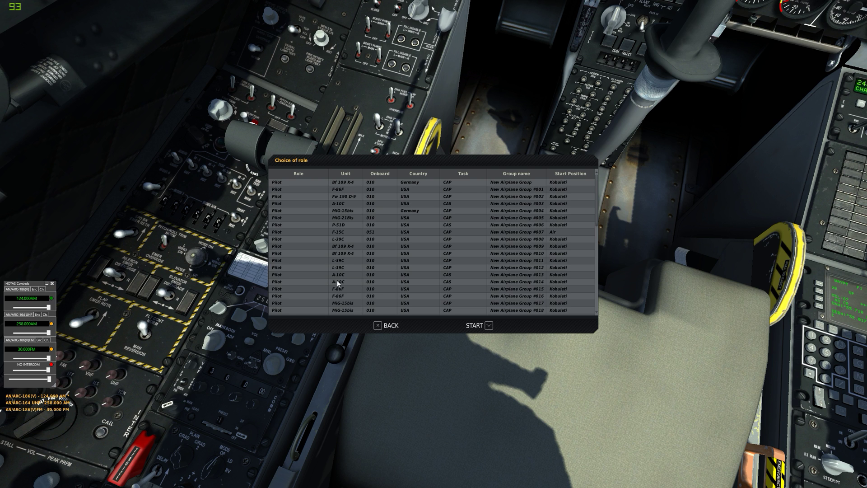
pyautogui.scroll(-5, 385, 237)
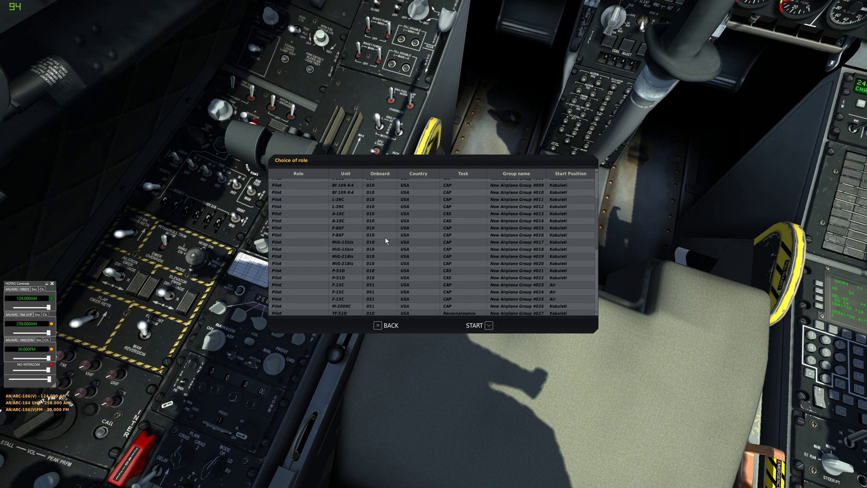
pyautogui.click(354, 274)
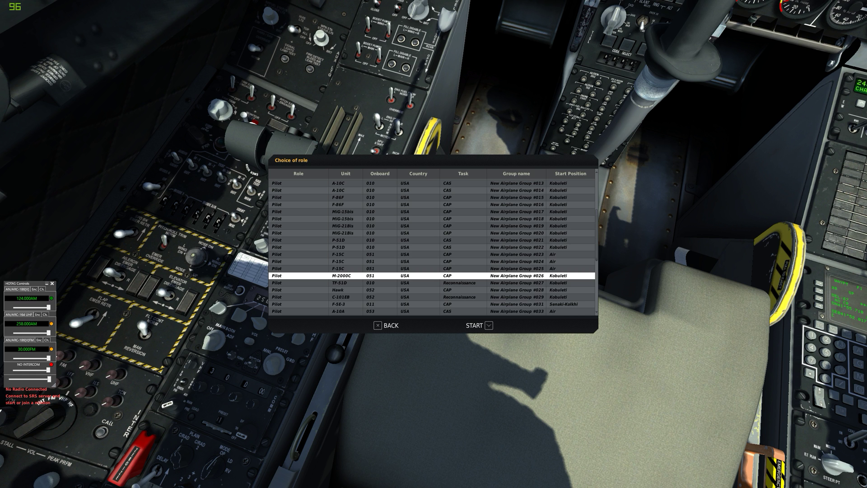
pyautogui.click(487, 325)
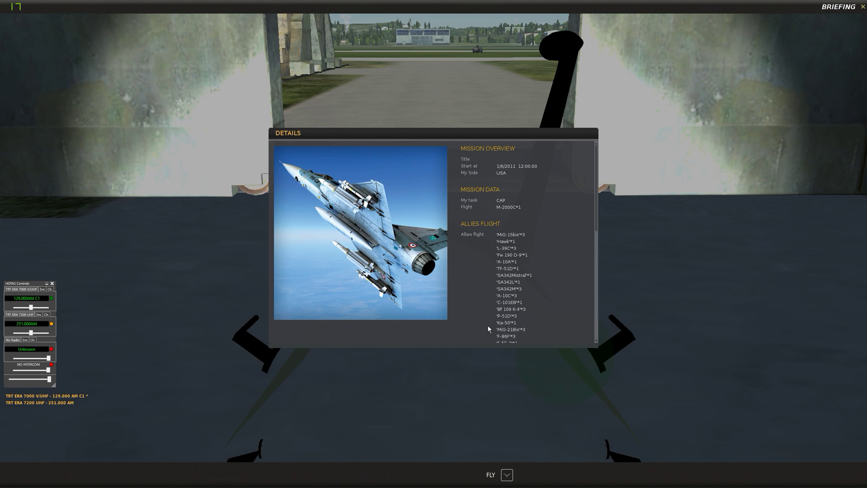
pyautogui.click(506, 475)
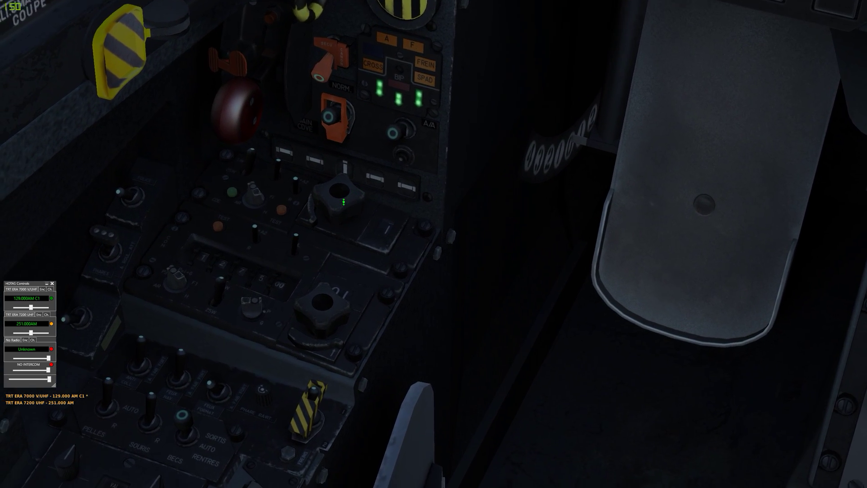
# Set the M-2000C UHF radio preset to 256.000 AM.
pyautogui.scroll(3, 307, 179)
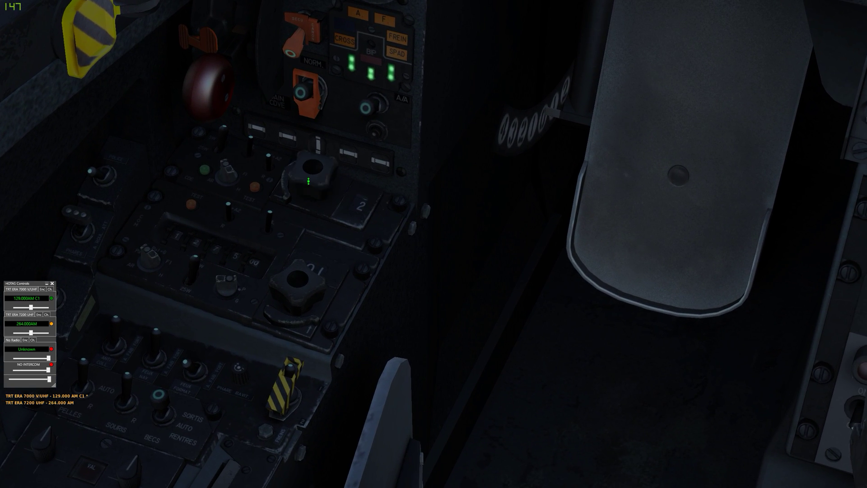
pyautogui.scroll(6, 307, 273)
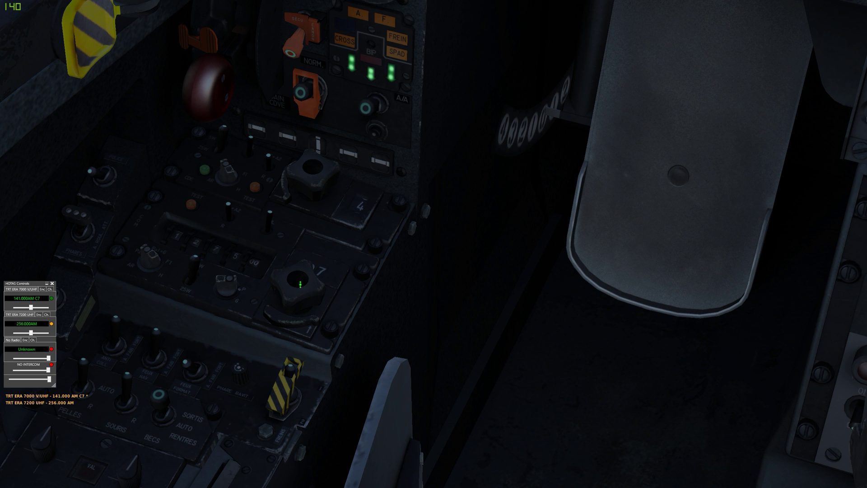
pyautogui.scroll(4, 300, 284)
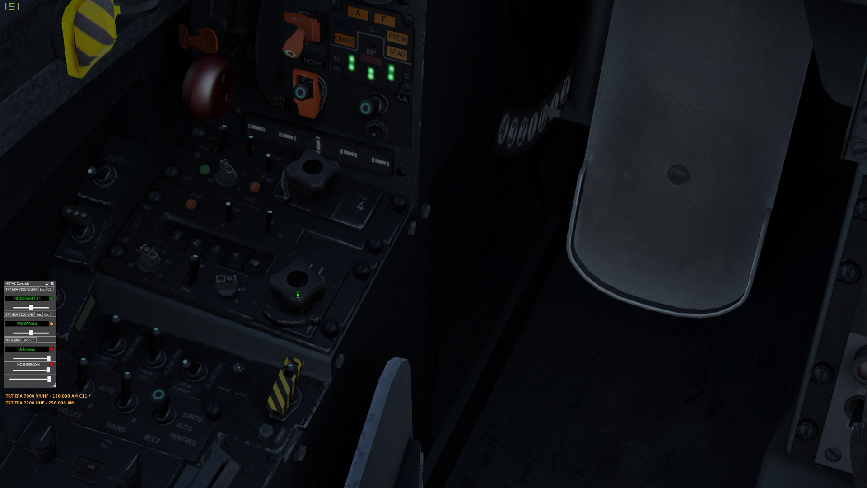
# Switch the V/UHF radio to manual, dial 263.600 AM, and pause the mission.
pyautogui.click(230, 289)
pyautogui.scroll(1, 236, 262)
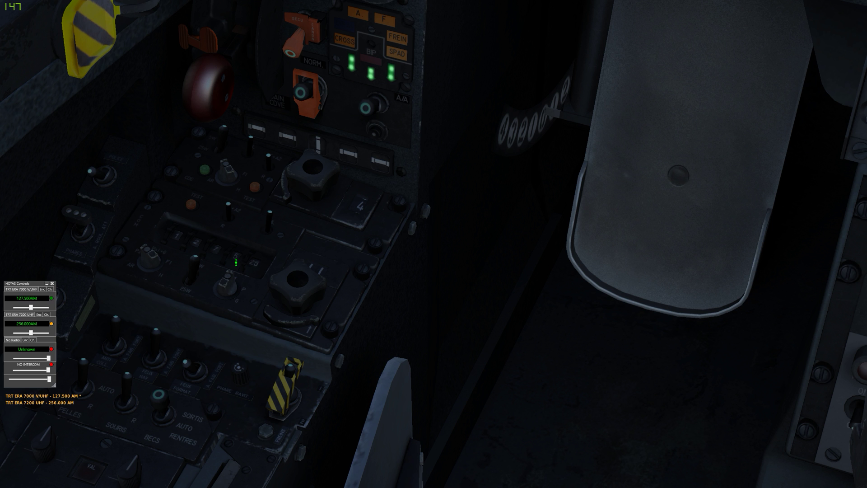
pyautogui.scroll(2, 235, 262)
pyautogui.scroll(4, 202, 246)
pyautogui.scroll(1, 176, 234)
pyautogui.scroll(2, 210, 248)
pyautogui.scroll(1, 261, 265)
pyautogui.press('Escape')
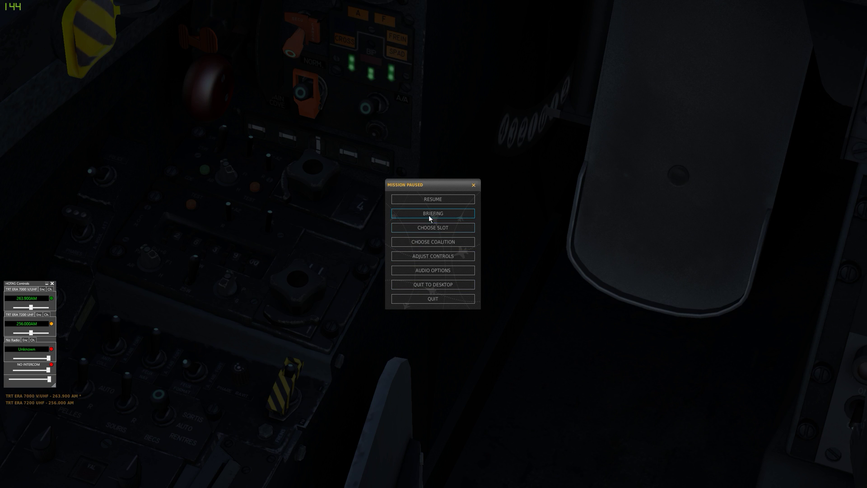
# Take the Fw 190 D-9 slot of Group #002 at Kobuleti and enter its cockpit.
pyautogui.click(451, 226)
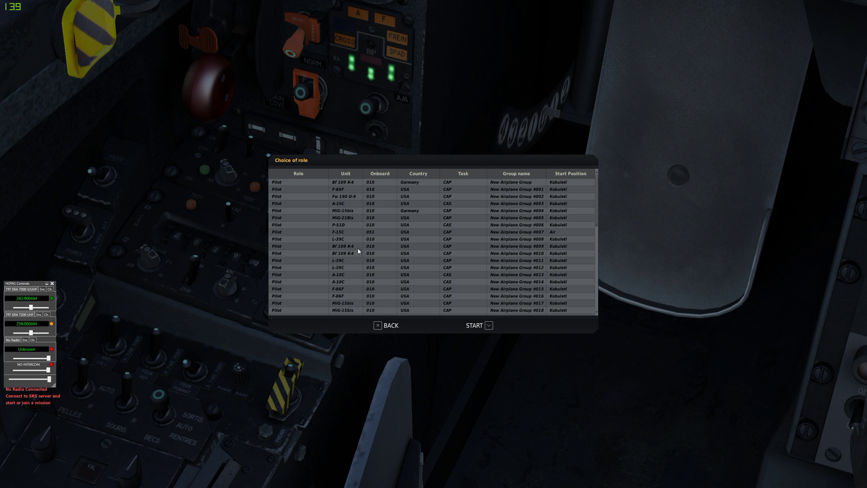
pyautogui.click(362, 197)
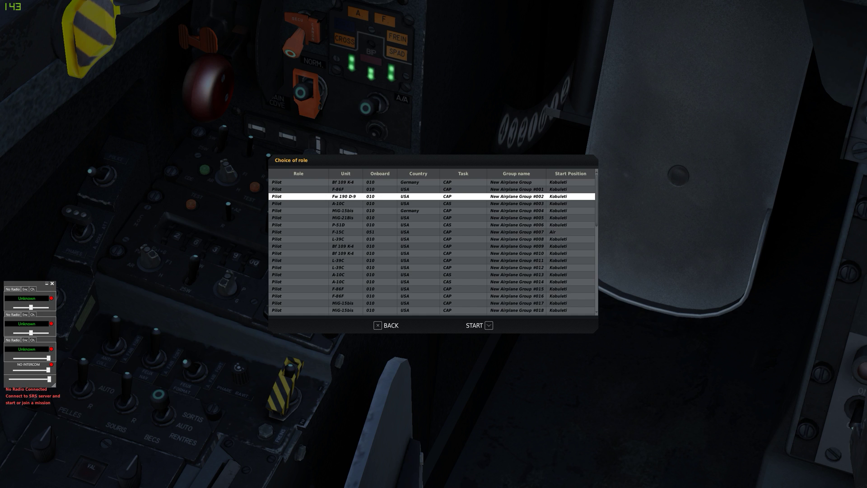
pyautogui.click(479, 325)
pyautogui.click(499, 474)
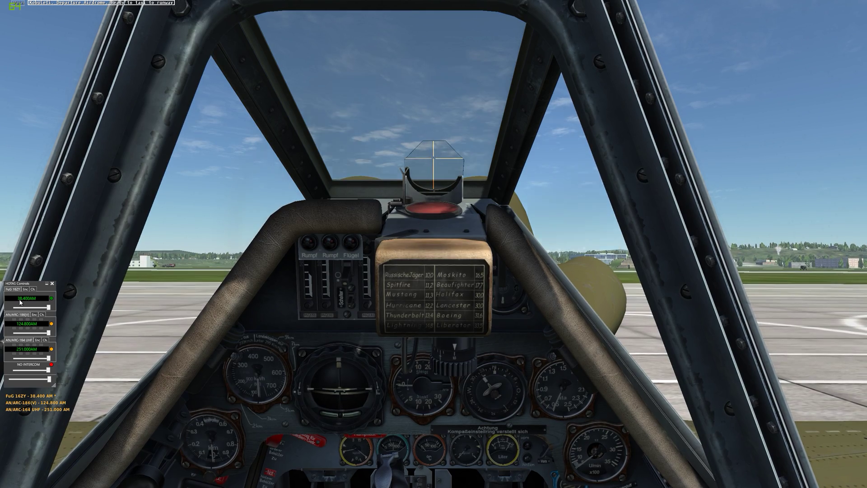
# Drag the SRS HOTAS Controls overlay from the left edge to the upper centre over the canopy.
pyautogui.moveTo(20, 303); pyautogui.dragTo(298, 123)
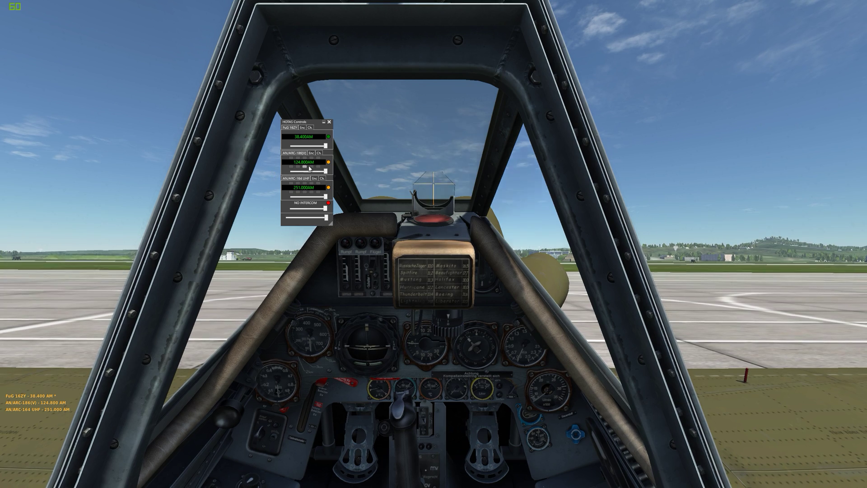
# Rename ANARC-164 UHF1.txt to ANARC-164 UHF.txt and open it in Notepad.
pyautogui.hotkey('alt', 'Tab')
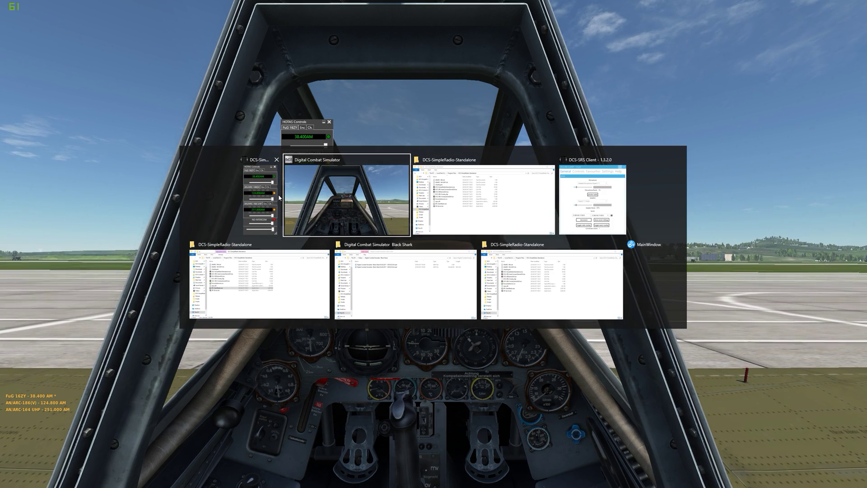
pyautogui.hotkey('alt', 'Tab')
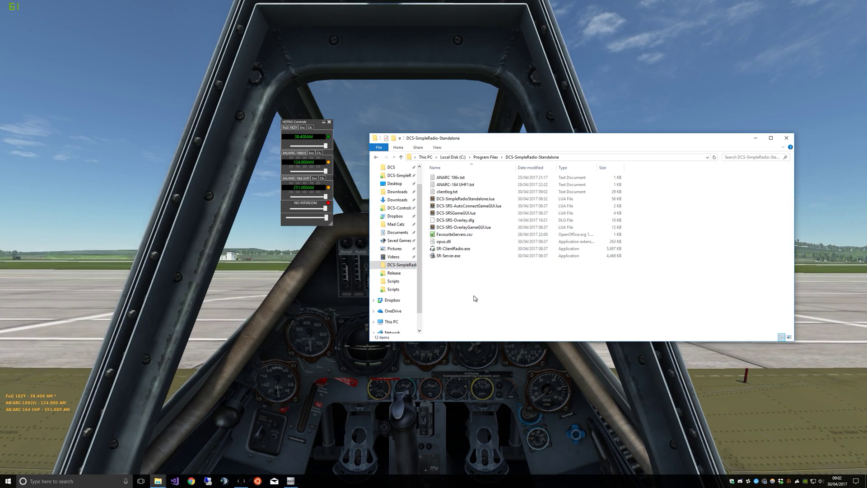
pyautogui.click(453, 185)
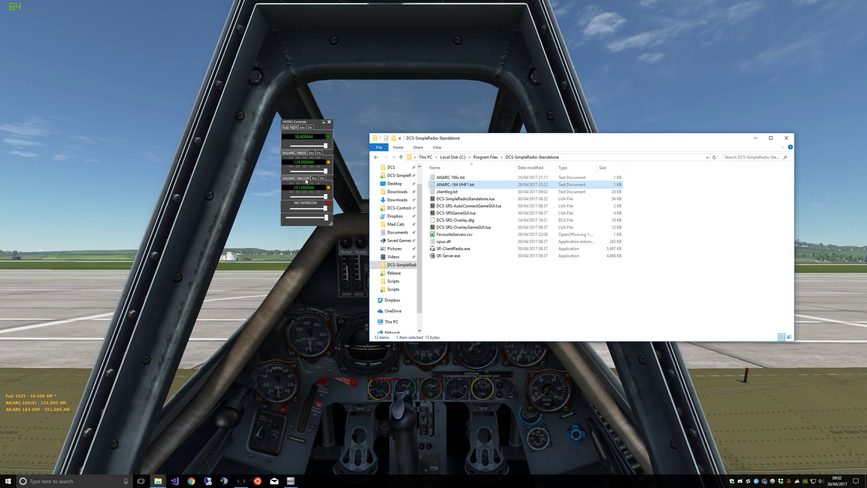
pyautogui.click(462, 187)
pyautogui.click(469, 185)
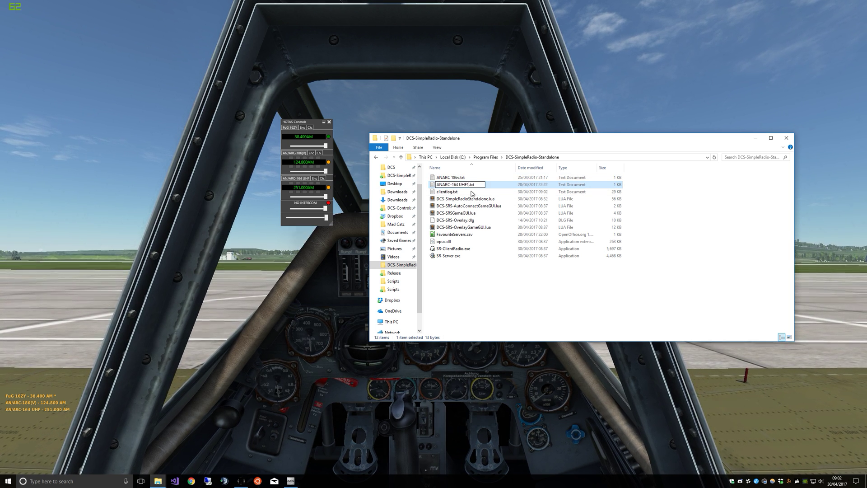
pyautogui.press('BackSpace')
pyautogui.press('Return')
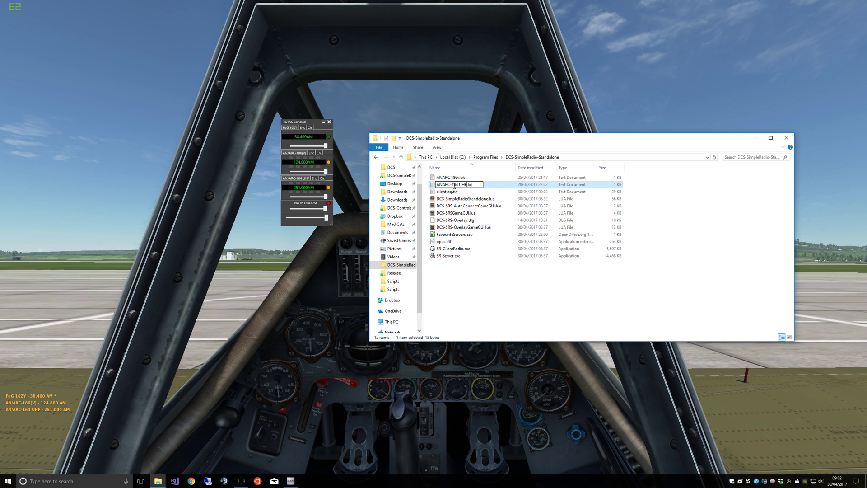
pyautogui.doubleClick(468, 187)
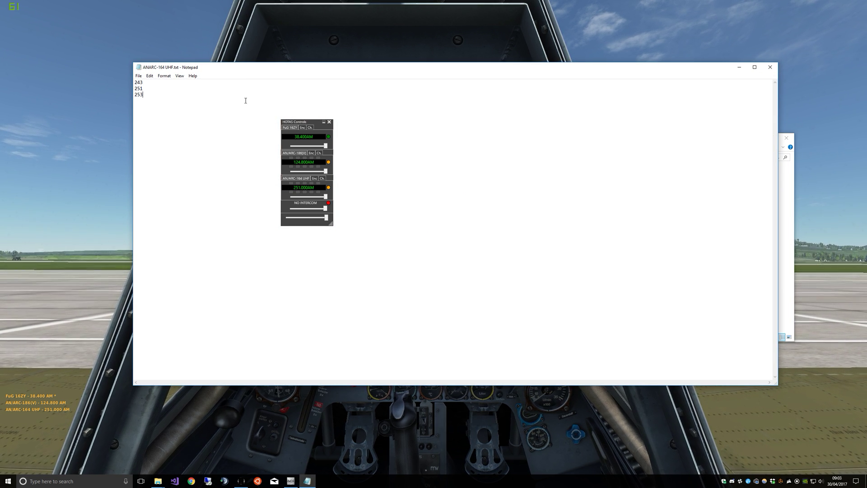
# Add 241 as a fourth UHF preset line, save and close, then check the overlay's channel list.
pyautogui.write('1')
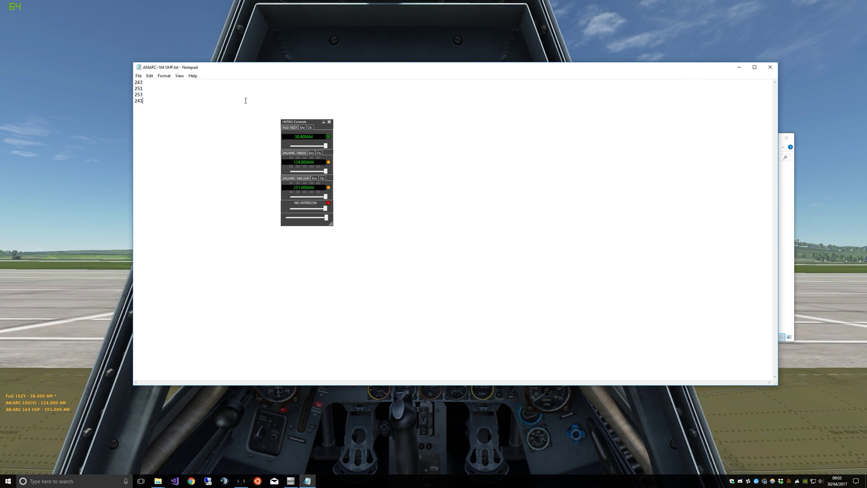
pyautogui.click(770, 66)
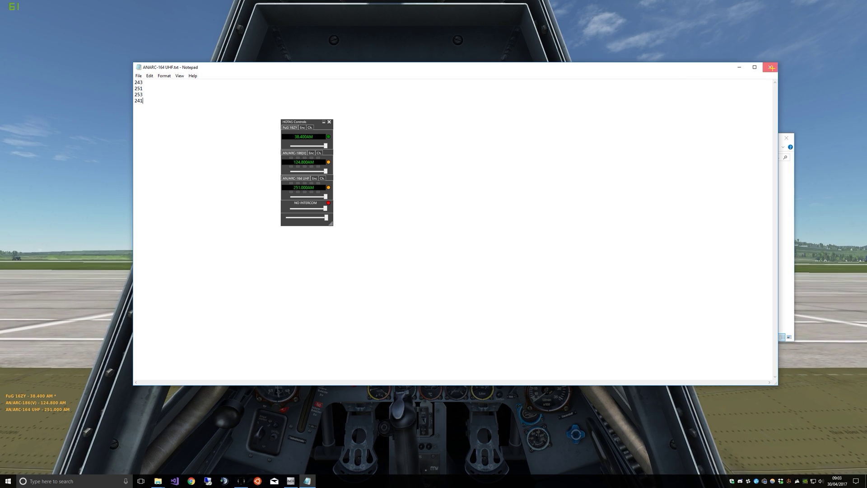
pyautogui.click(322, 179)
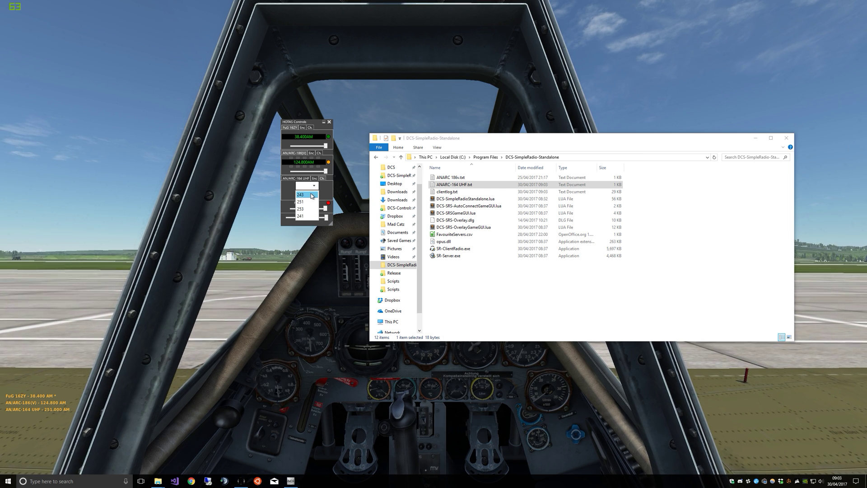
# Tune the ARC-164 UHF radio from the Ch preset list to C2, 251.000 AM, then return to Explorer.
pyautogui.click(295, 178)
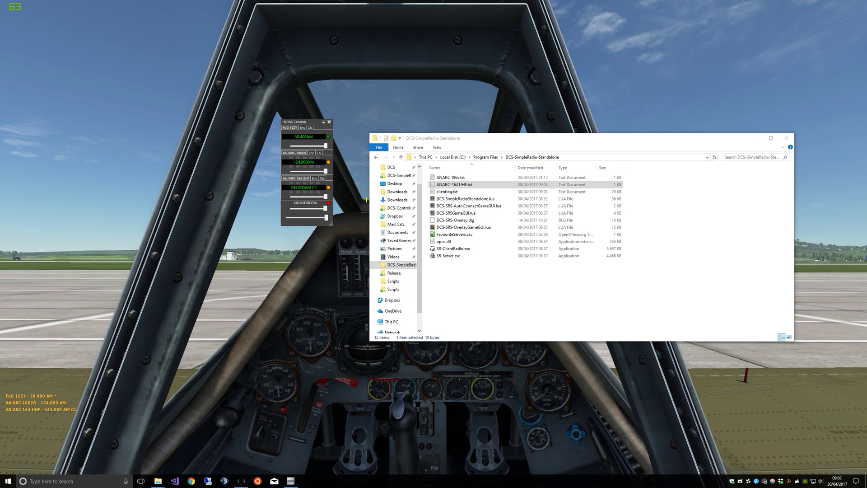
pyautogui.click(354, 237)
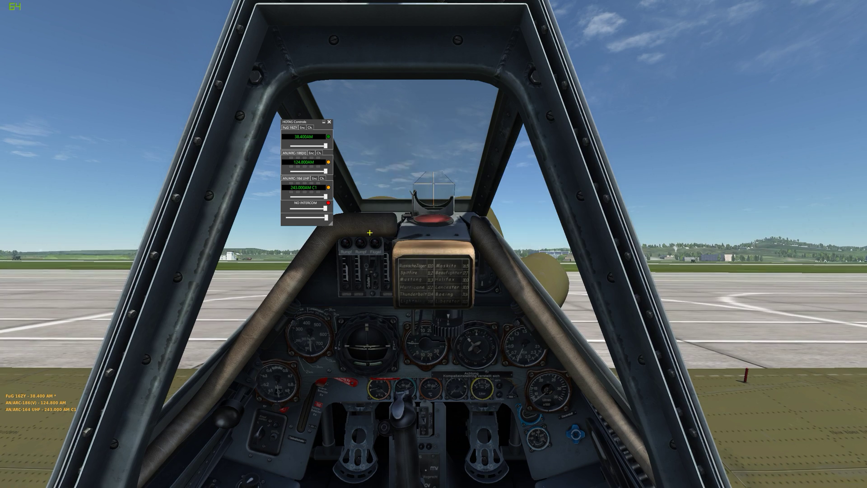
pyautogui.click(321, 179)
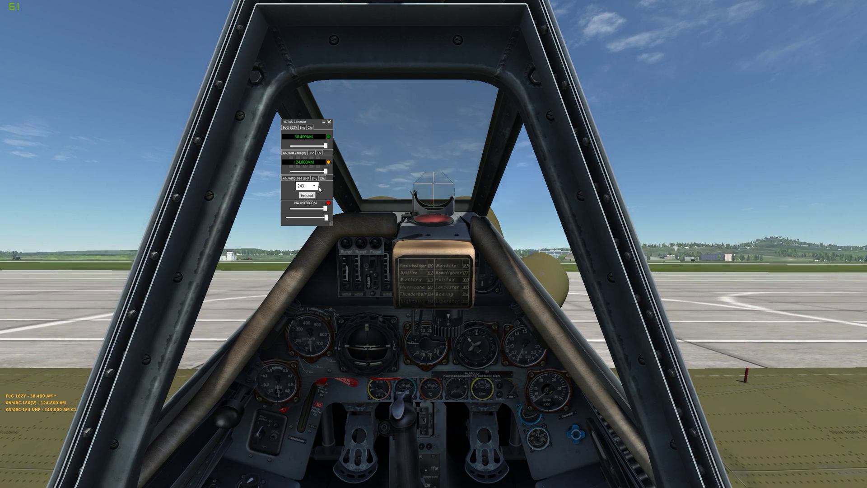
pyautogui.click(293, 178)
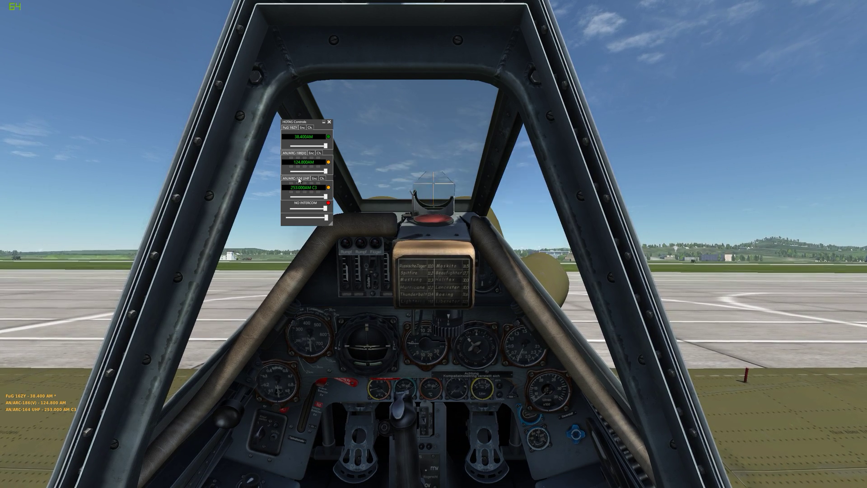
pyautogui.click(292, 192)
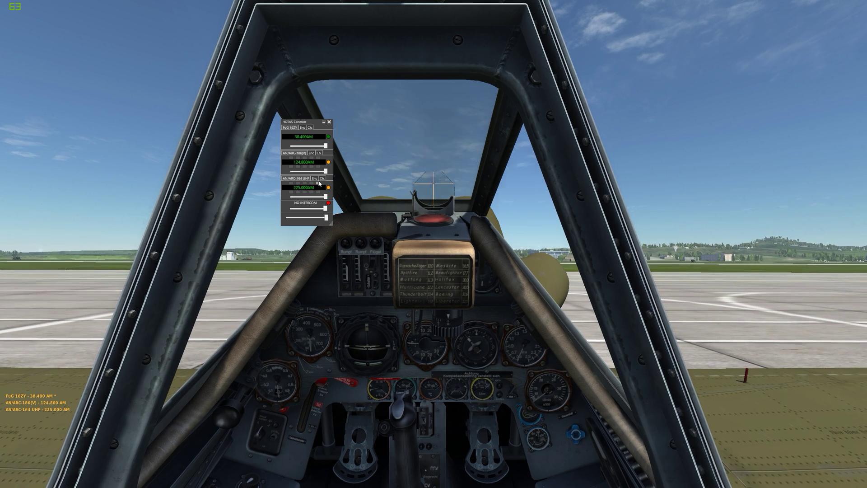
pyautogui.click(322, 178)
pyautogui.click(307, 186)
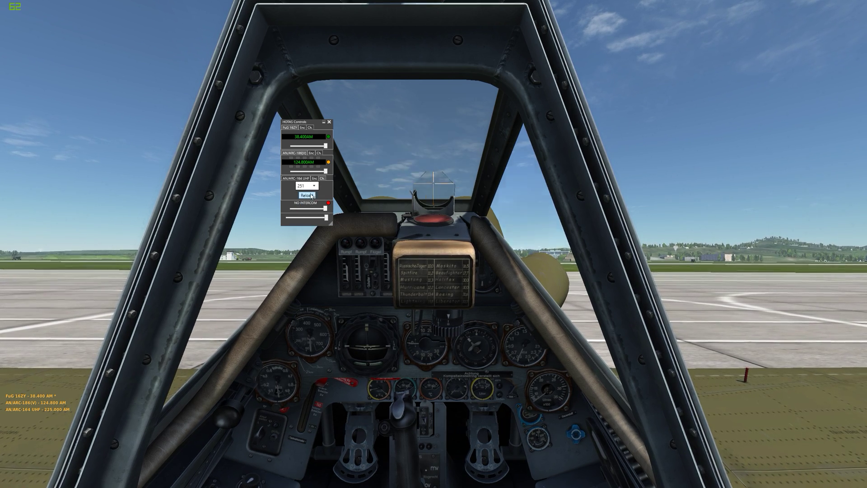
pyautogui.click(302, 202)
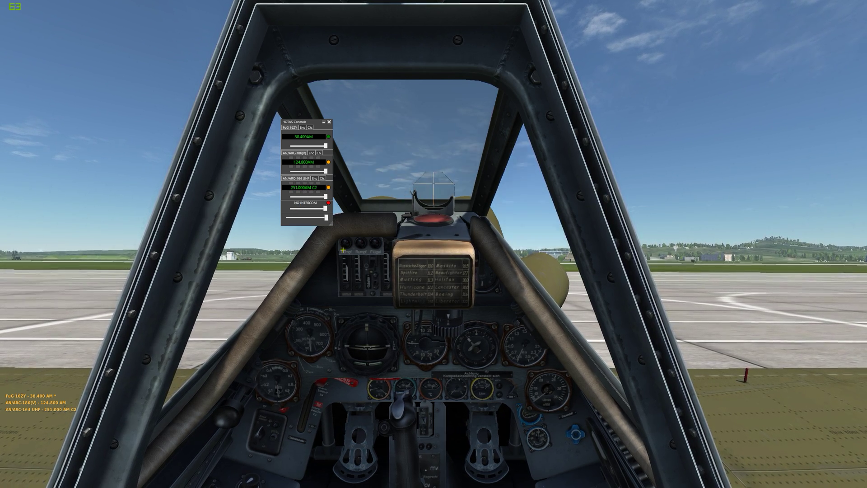
pyautogui.hotkey('alt', 'Tab')
# Rename the UHF preset file to anarc164UHF.txt and open it in Notepad.
pyautogui.click(466, 185)
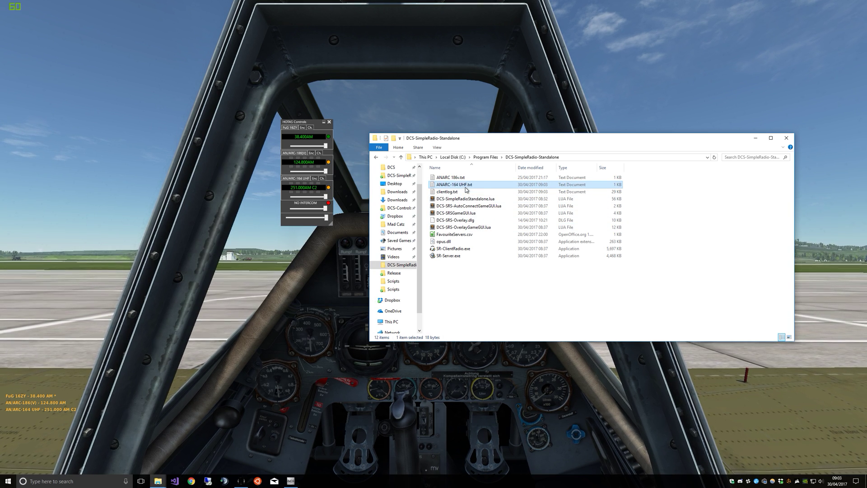
pyautogui.click(454, 185)
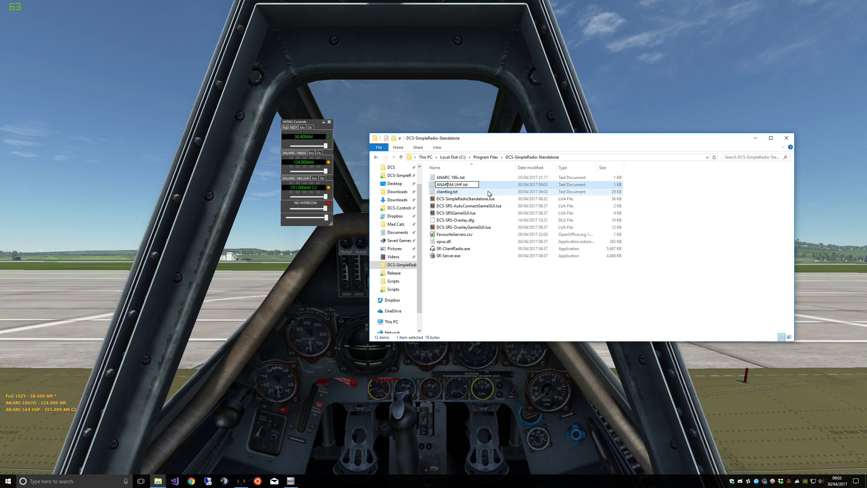
pyautogui.press('BackSpace')
pyautogui.press('BackSpace')
pyautogui.press('BackSpace')
pyautogui.write('narc')
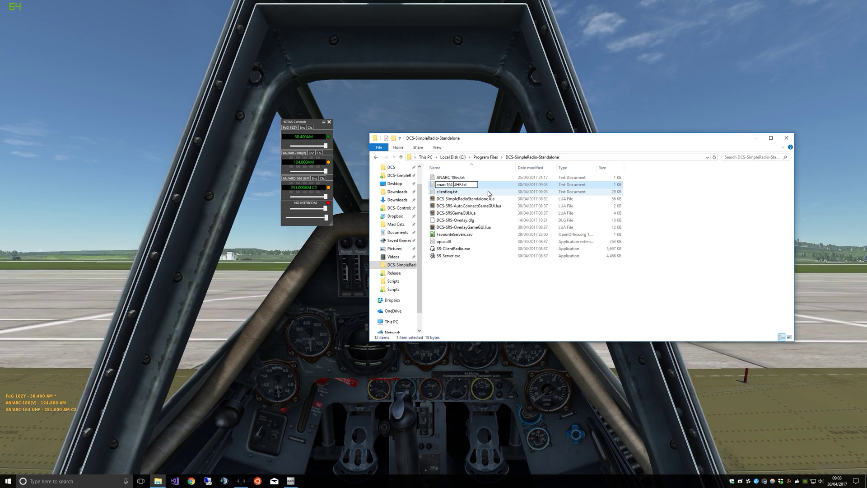
pyautogui.press('BackSpace')
pyautogui.press('Return')
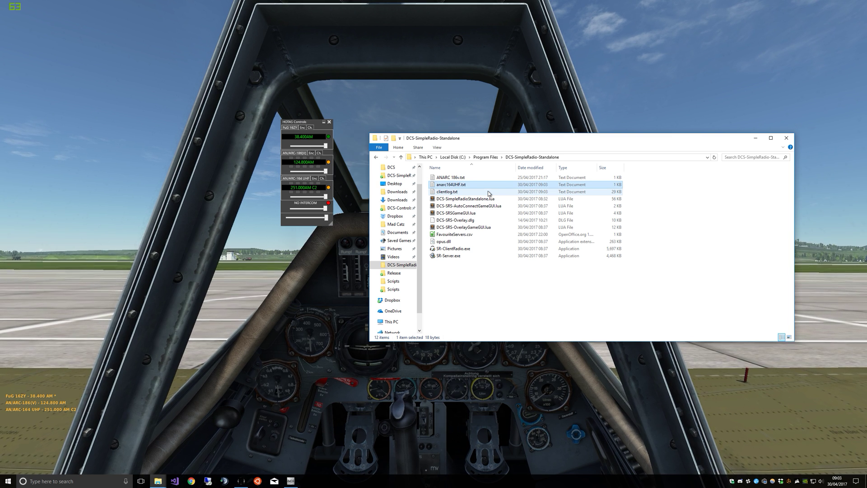
pyautogui.doubleClick(462, 185)
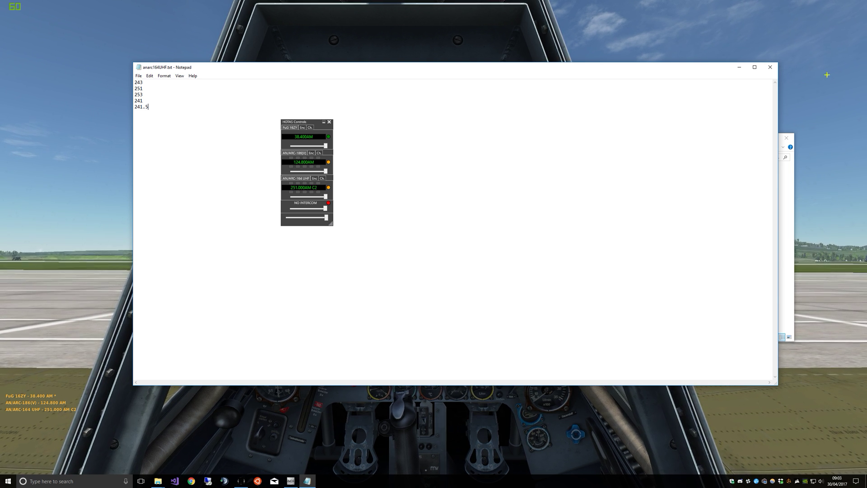
# Close the edited preset file and tune the UHF radio to the new 241.5 preset, C5.
pyautogui.click(770, 67)
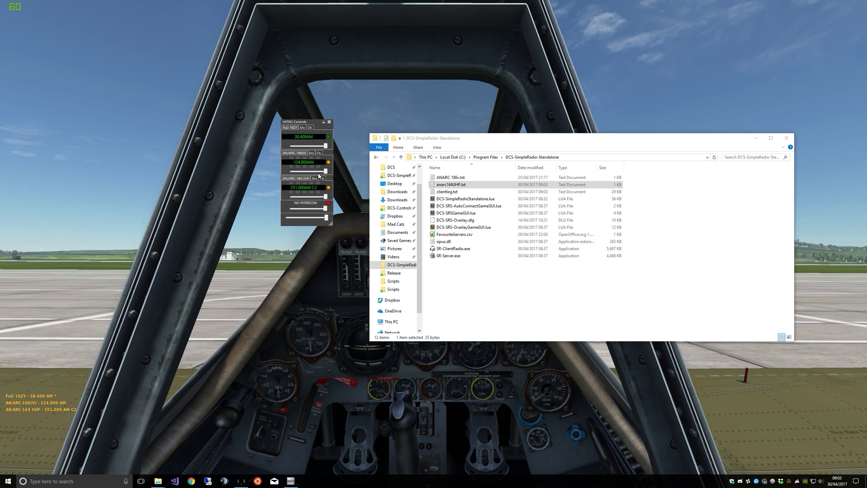
pyautogui.click(322, 178)
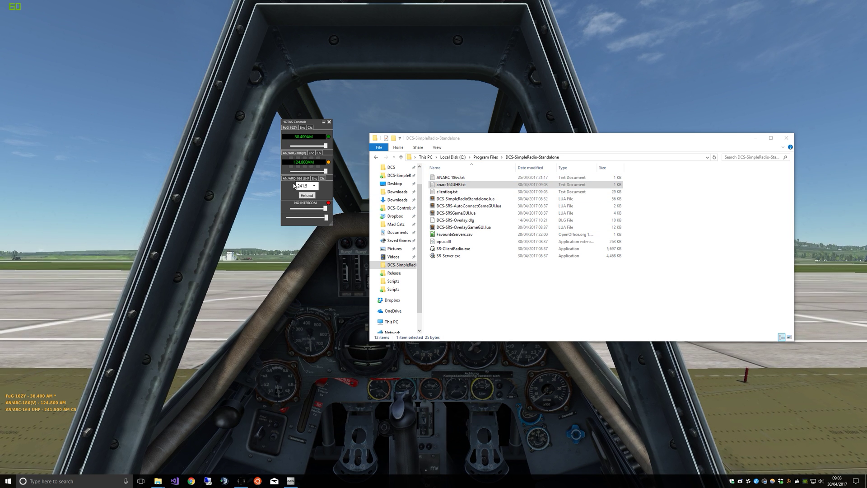
pyautogui.click(456, 185)
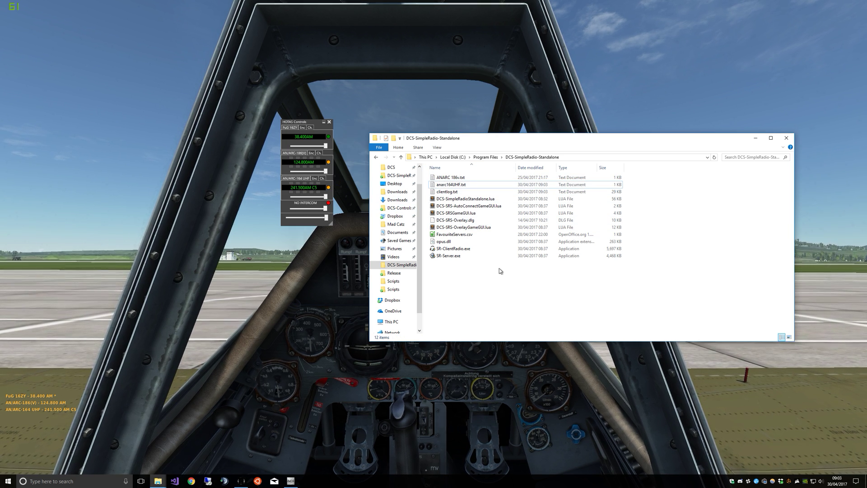
pyautogui.click(460, 184)
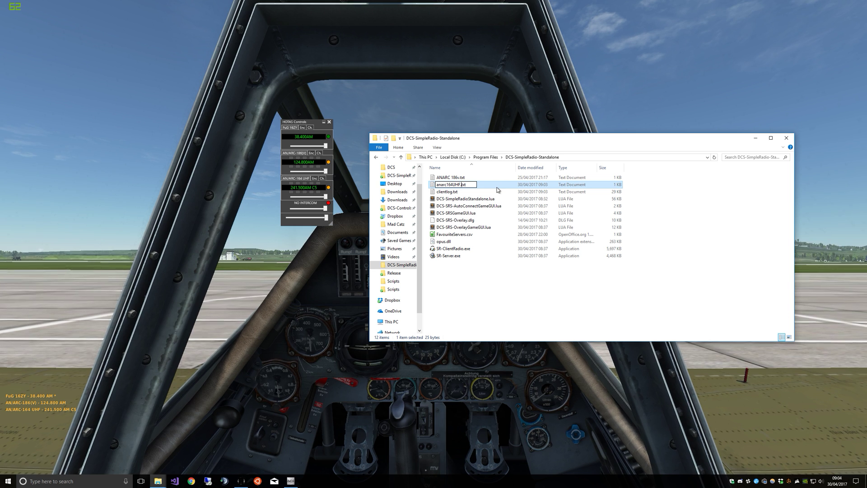
# Copy anarc164UHF.txt within the same folder and name the copy anarc164UHF1.txt.
pyautogui.press('Return')
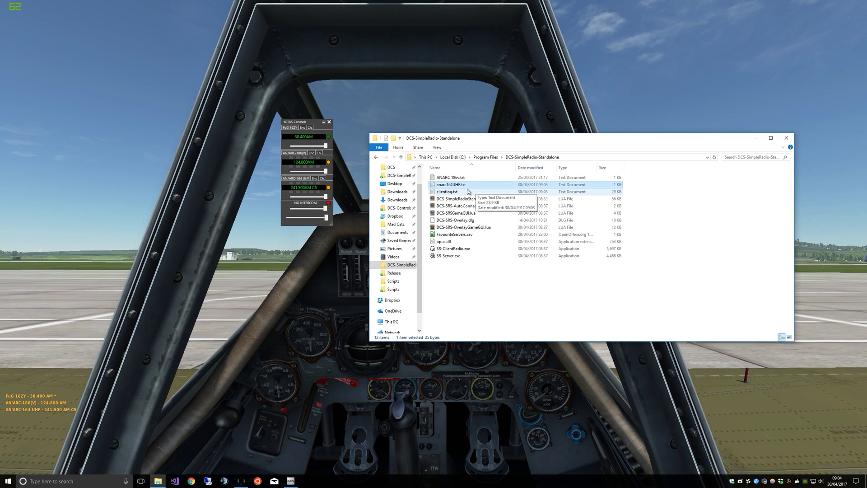
pyautogui.moveTo(456, 184); pyautogui.dragTo(494, 294)
pyautogui.click(515, 299)
pyautogui.press('F2')
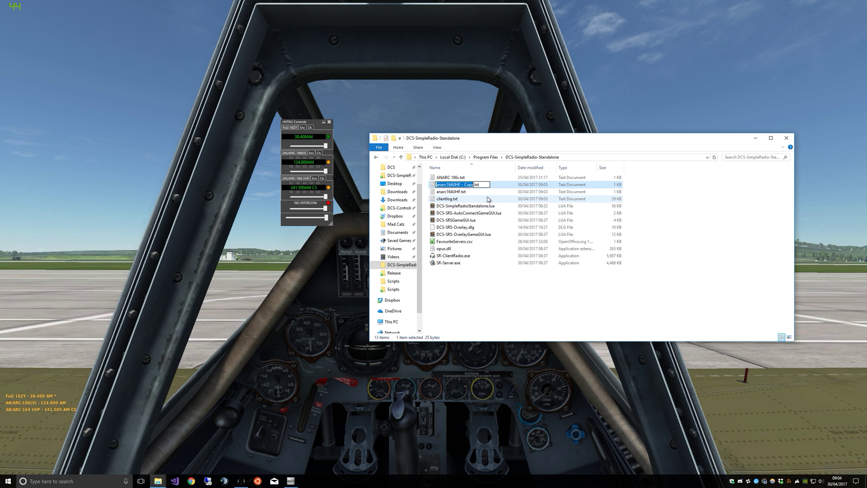
pyautogui.press('End')
pyautogui.press('BackSpace')
pyautogui.press('BackSpace')
pyautogui.press('BackSpace')
pyautogui.press('BackSpace')
pyautogui.press('BackSpace')
pyautogui.press('BackSpace')
pyautogui.press('BackSpace')
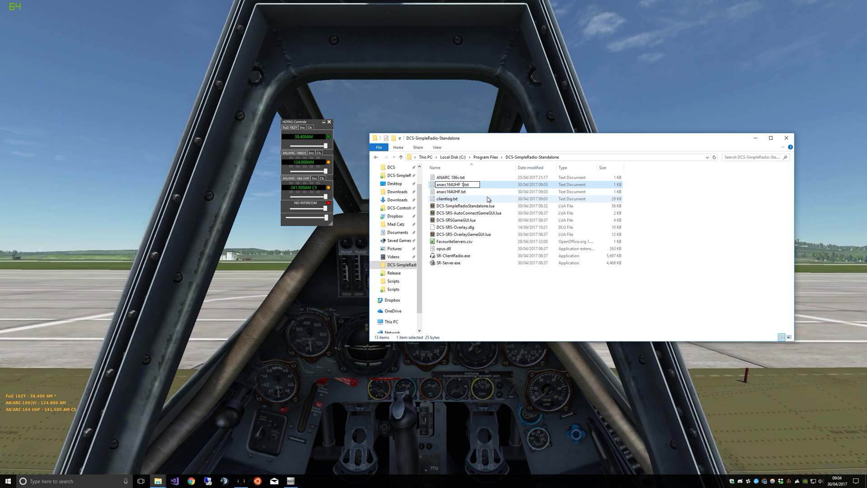
pyautogui.write('1')
pyautogui.press('Return')
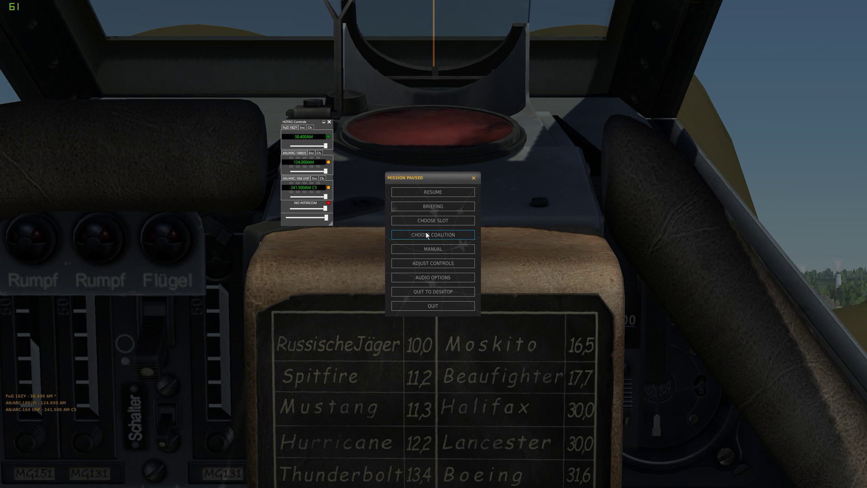
# Join the mission in the F-15C slot.
pyautogui.click(458, 221)
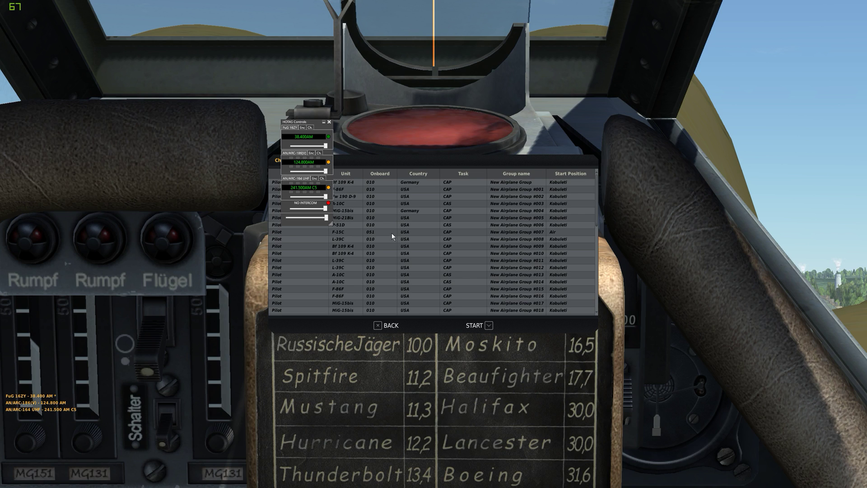
pyautogui.click(492, 329)
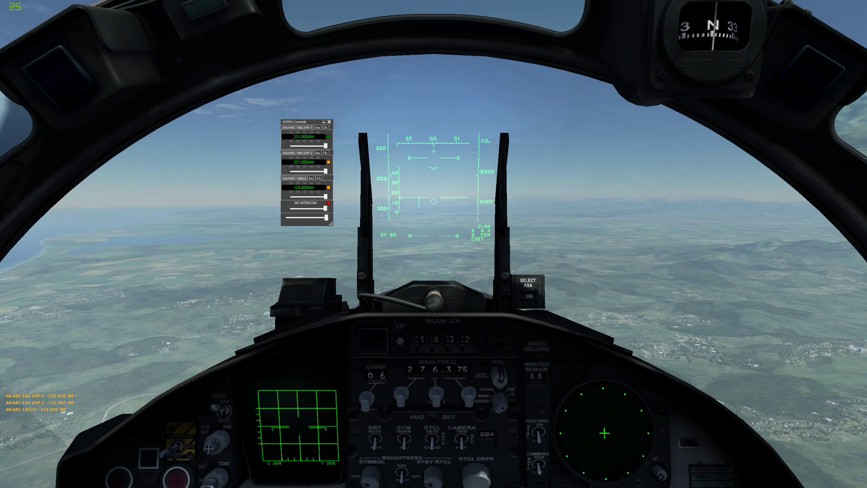
pyautogui.hotkey('alt', 'Tab')
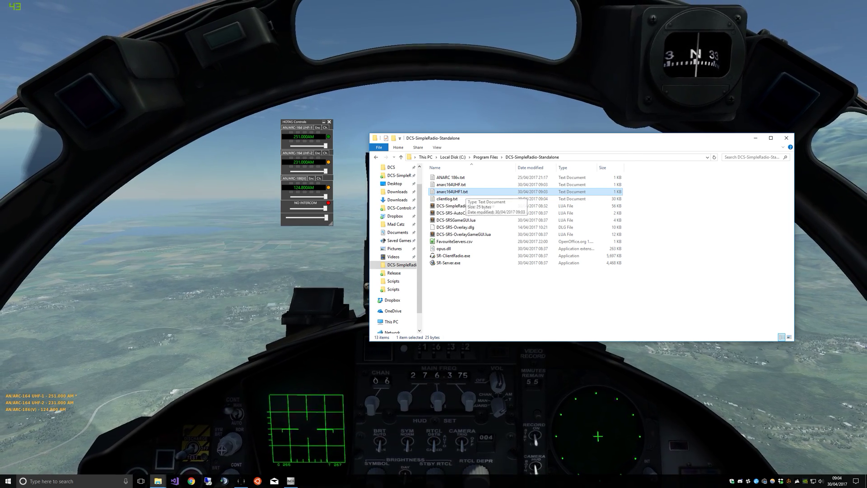
# Tune the F-15C's UHF-1 radio to preset 241.5, channel 5, in the SRS overlay.
pyautogui.click(316, 131)
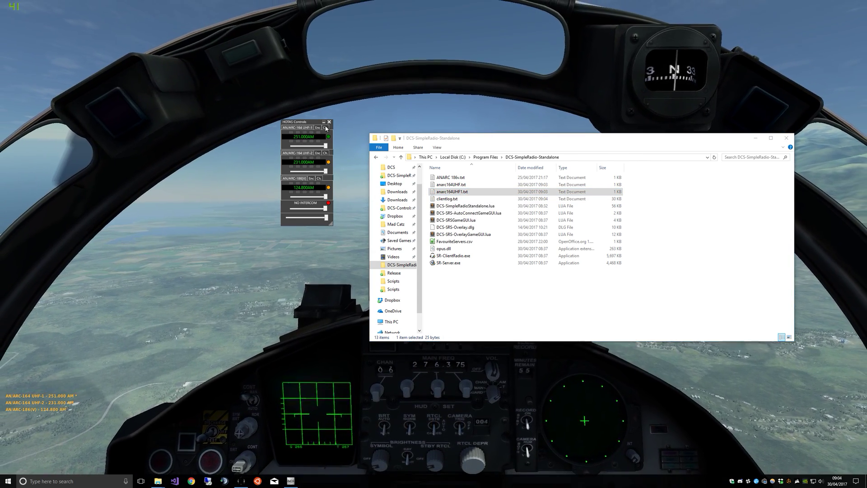
pyautogui.click(325, 129)
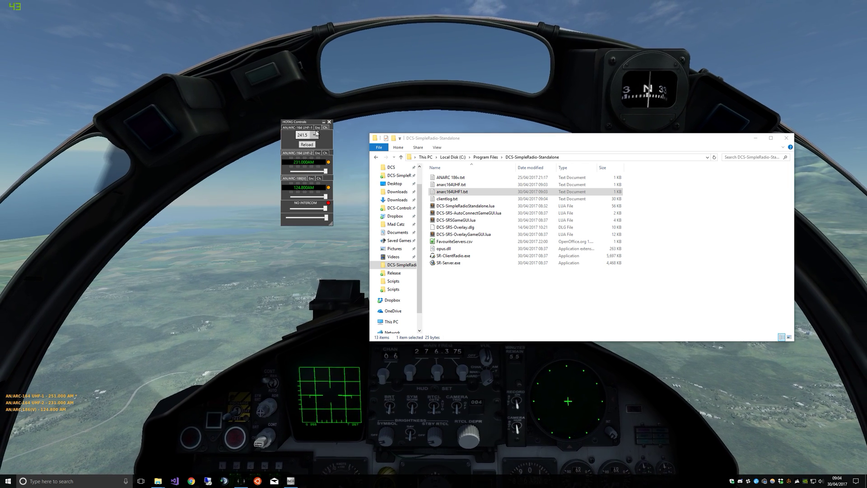
pyautogui.click(314, 134)
pyautogui.click(319, 173)
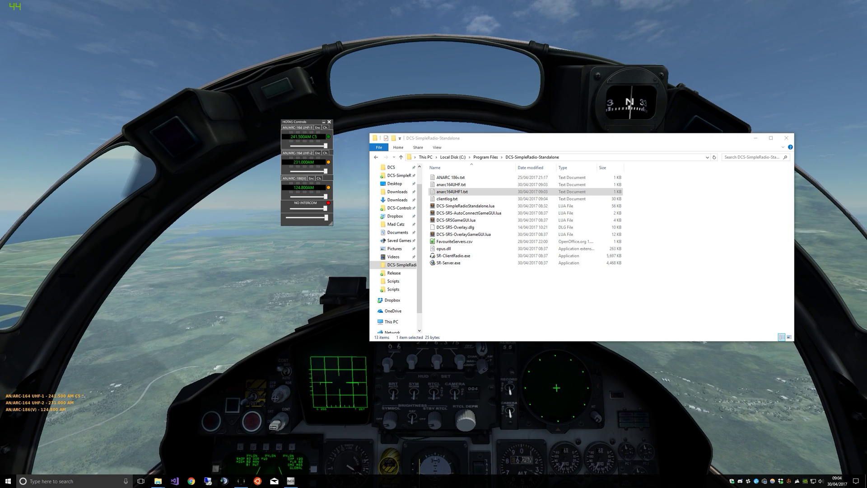
pyautogui.click(241, 481)
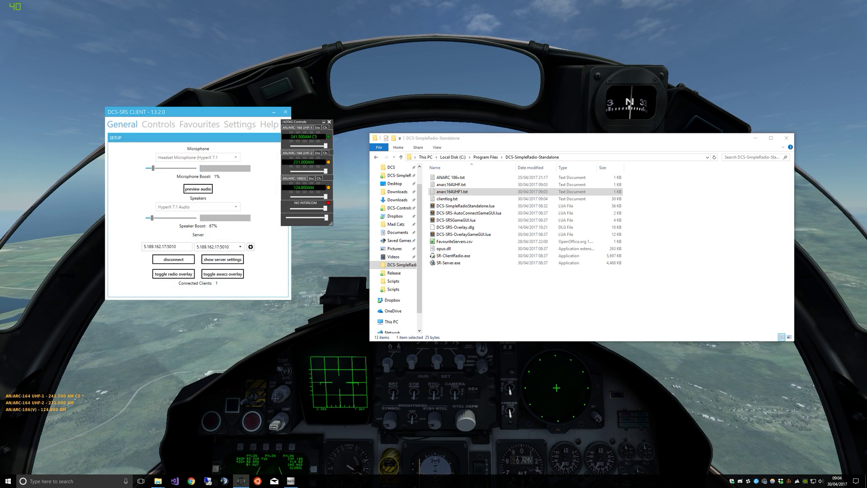
# Show the Controls bindings down to Radio Channel Up on HOTAS Warthog throttle buttons 10 and 11.
pyautogui.click(158, 125)
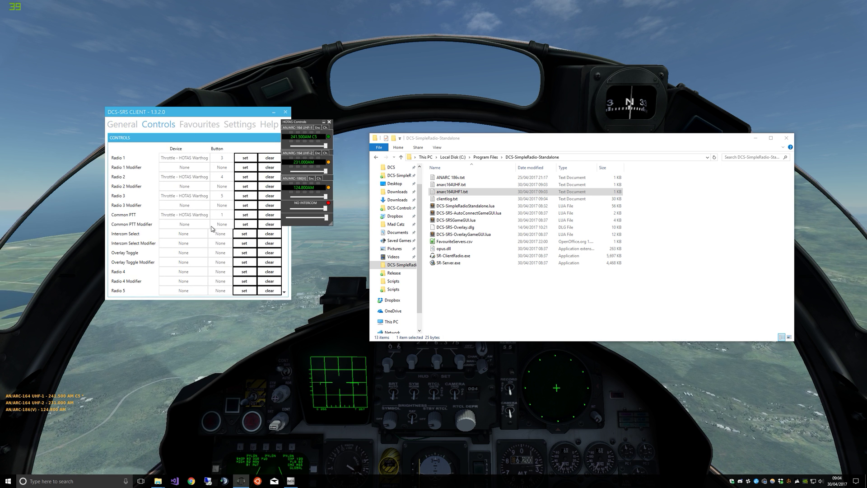
pyautogui.scroll(-10, 229, 231)
pyautogui.scroll(-10, 229, 230)
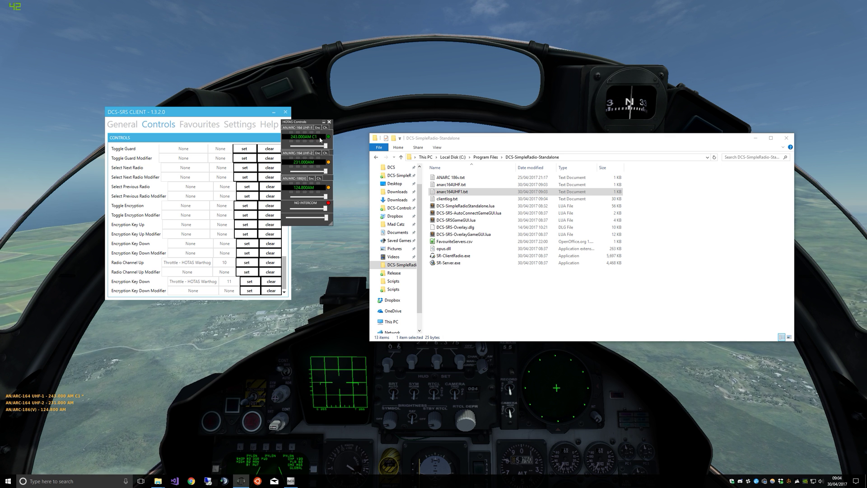
pyautogui.click(325, 127)
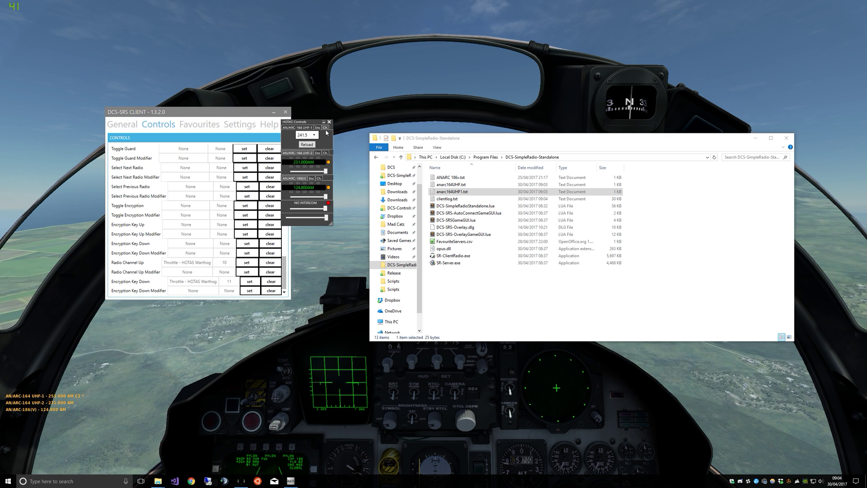
# Reload UHF-1 presets from file and bring up the UHF-2 and ARC-186 channel selectors.
pyautogui.click(308, 145)
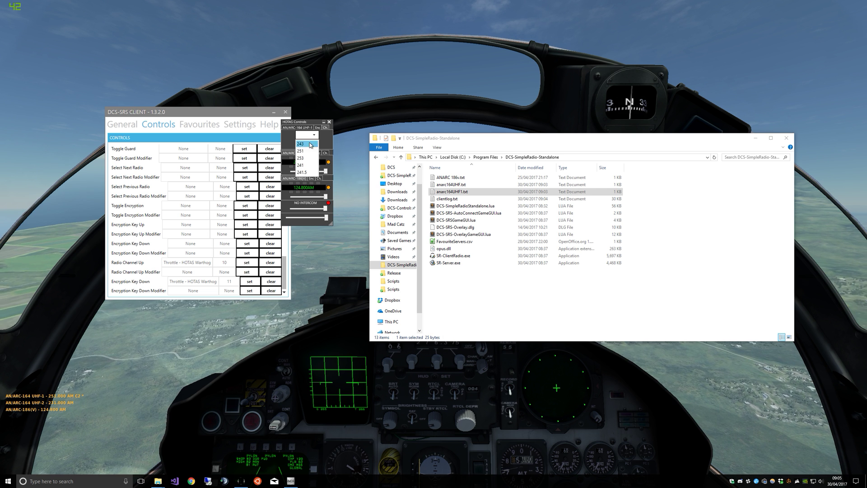
pyautogui.click(325, 153)
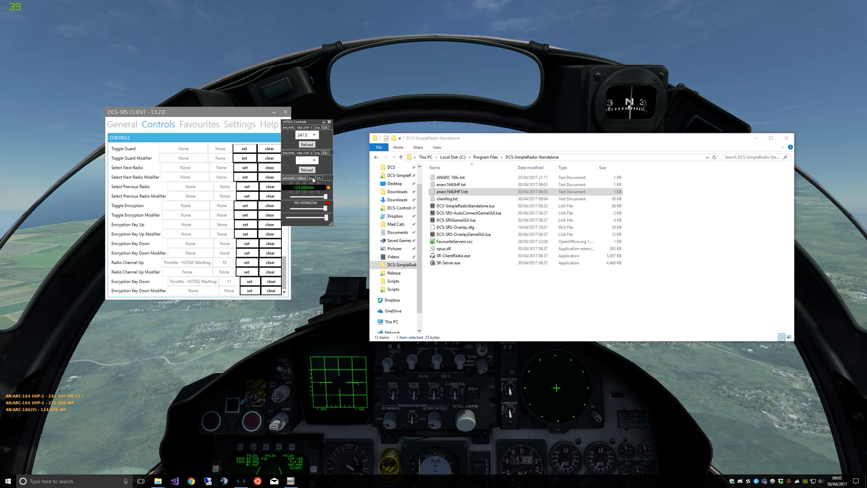
pyautogui.click(318, 179)
pyautogui.click(318, 178)
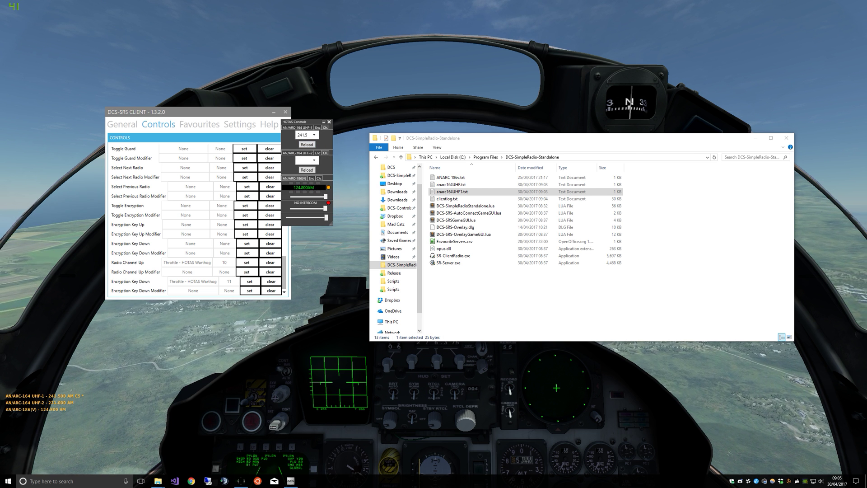
# Pause the mission and switch to the SRS client window.
pyautogui.click(347, 188)
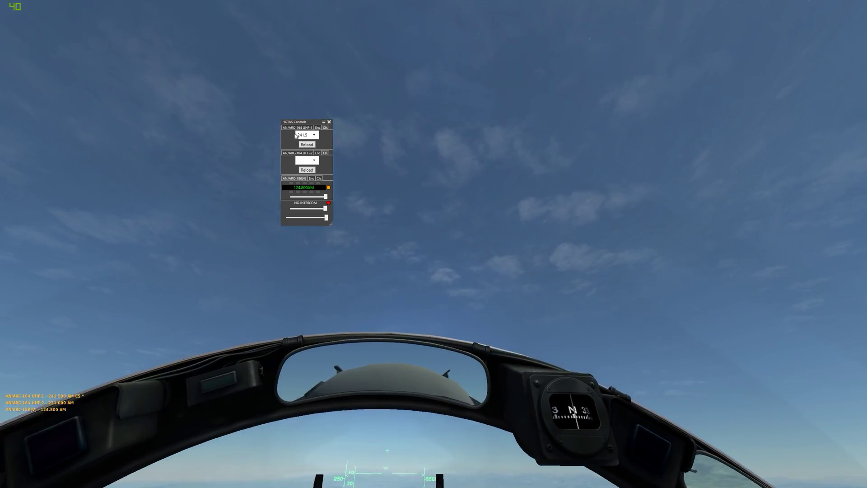
pyautogui.press('Escape')
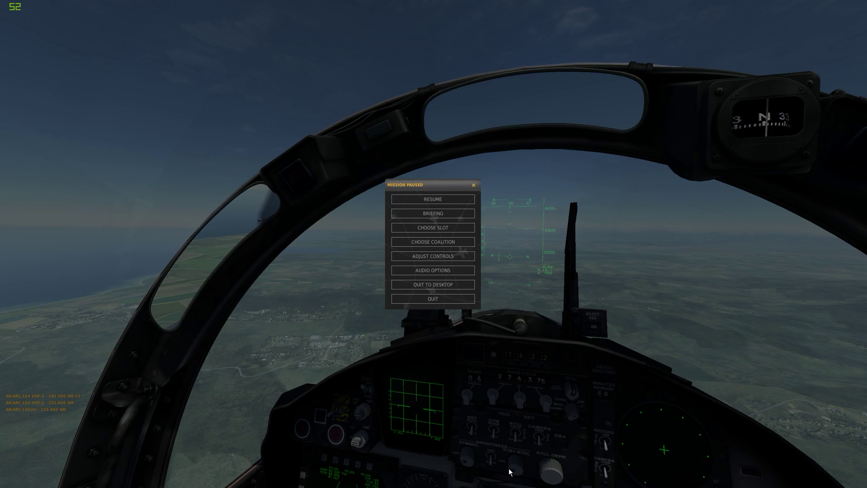
pyautogui.hotkey('alt', 'Tab')
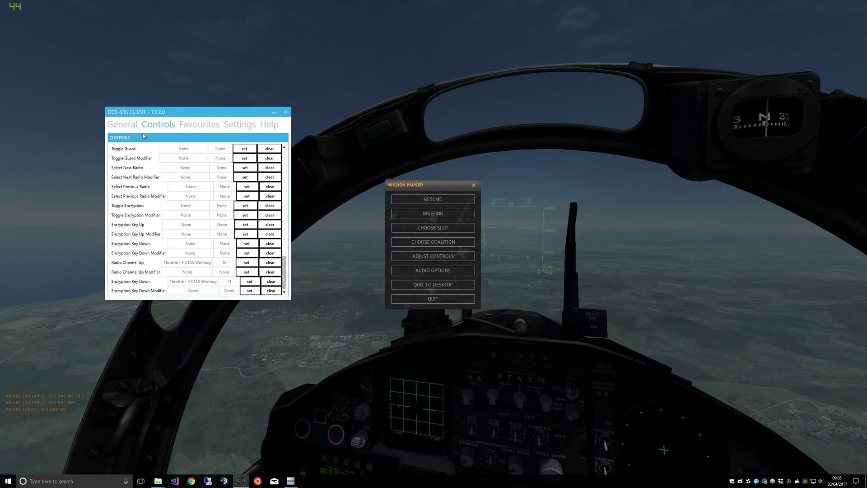
# Open the AWACS/GCI radio panel, then rejoin the mission in the OBSERVER slot on the map.
pyautogui.click(244, 275)
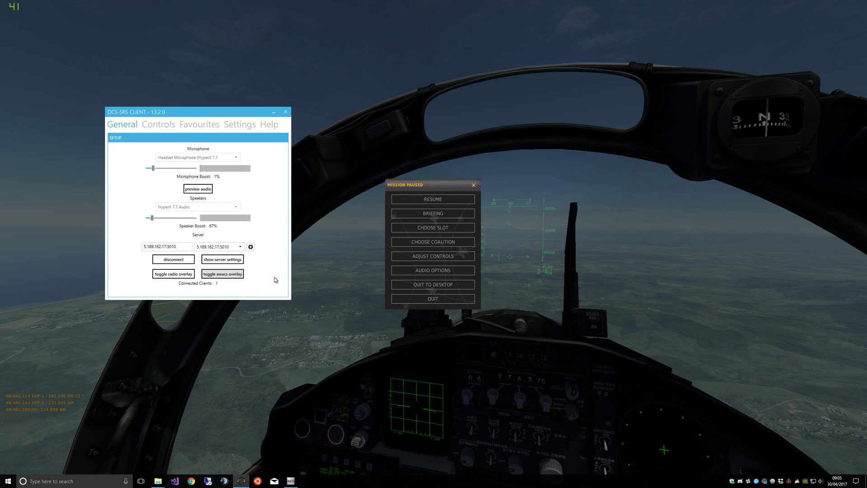
pyautogui.click(414, 201)
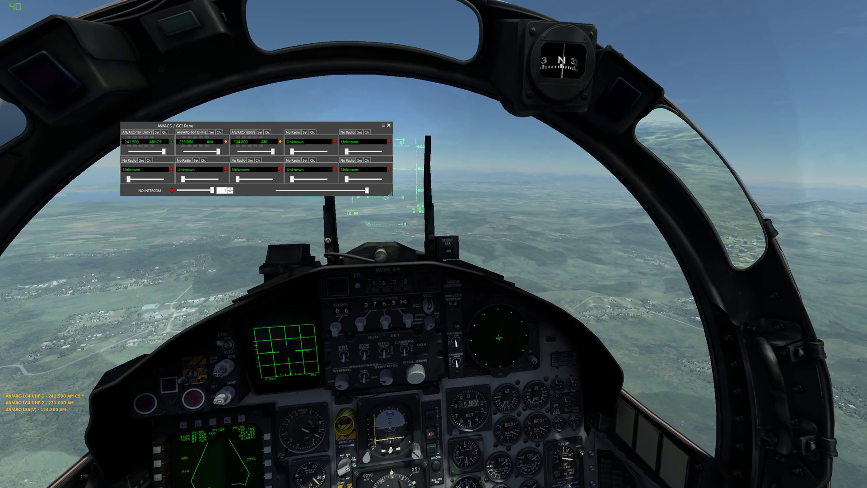
pyautogui.press('Escape')
pyautogui.click(447, 228)
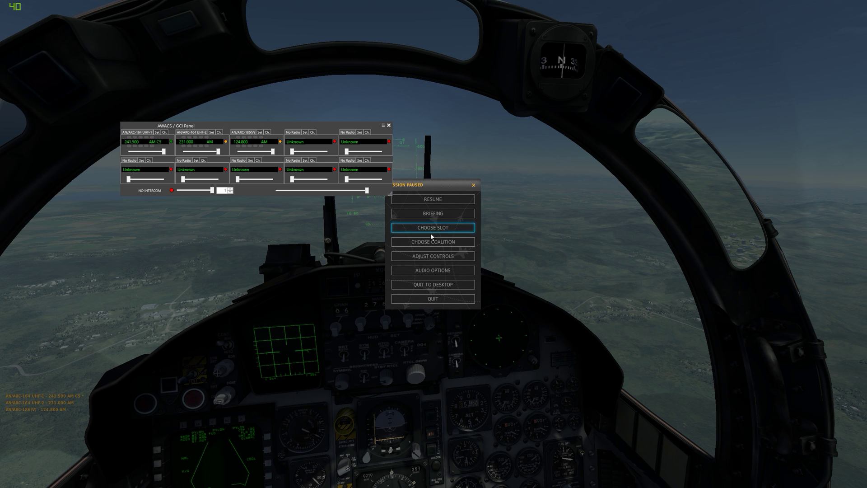
pyautogui.click(322, 312)
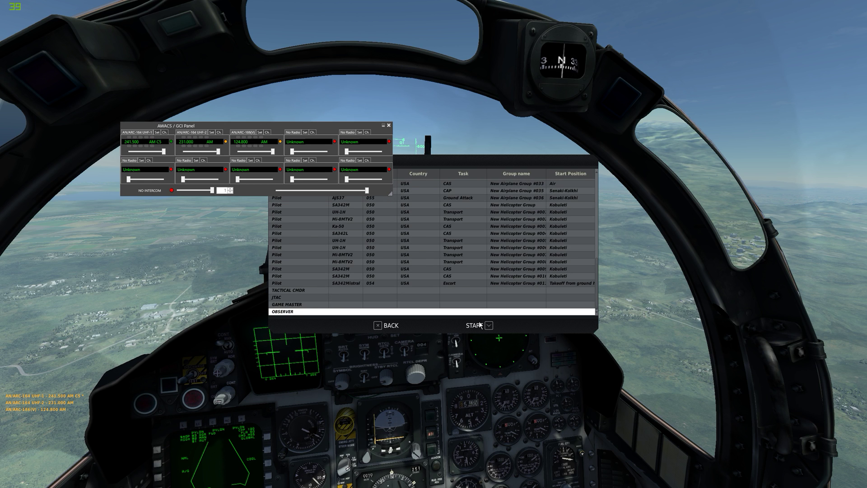
pyautogui.click(489, 326)
pyautogui.click(507, 474)
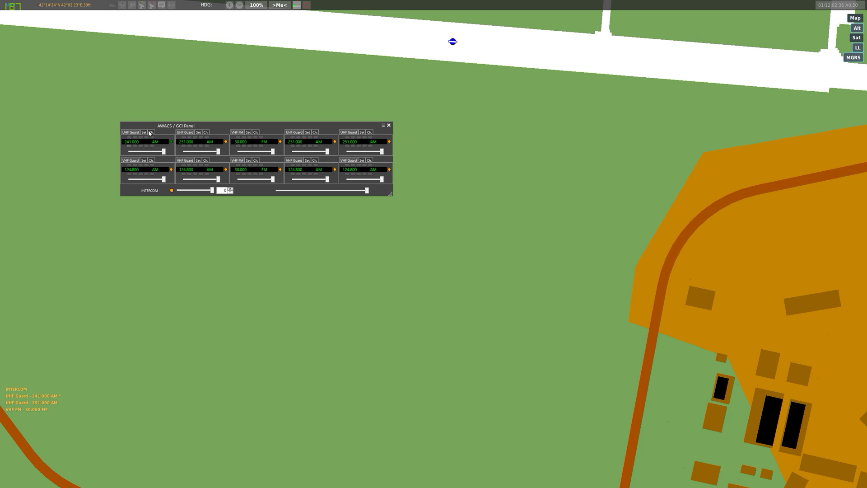
pyautogui.click(149, 131)
# Open and close the first AWACS radio's preset list, leaving it on the frequency display.
pyautogui.click(152, 140)
pyautogui.click(153, 140)
pyautogui.click(132, 133)
# Duplicate anarc164UHF1.txt in the SRS folder and name the copy UHF Guard.txt.
pyautogui.hotkey('alt', 'Tab')
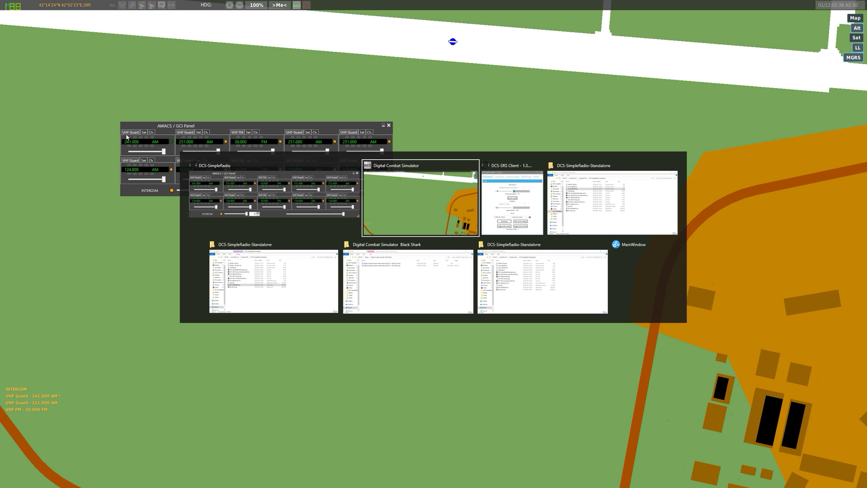
pyautogui.hotkey('alt', 'Tab')
pyautogui.hotkey('alt', 'Tab')
pyautogui.click(531, 316)
pyautogui.click(464, 194)
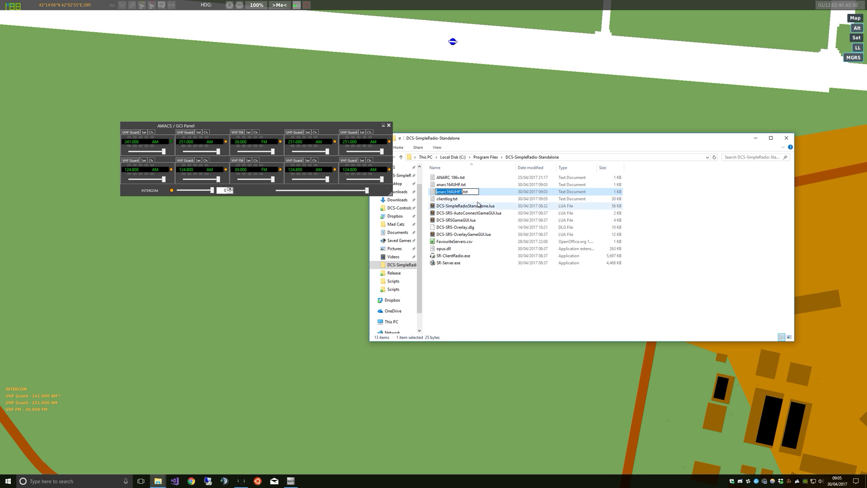
pyautogui.click(487, 361)
pyautogui.hotkey('alt', 'Tab')
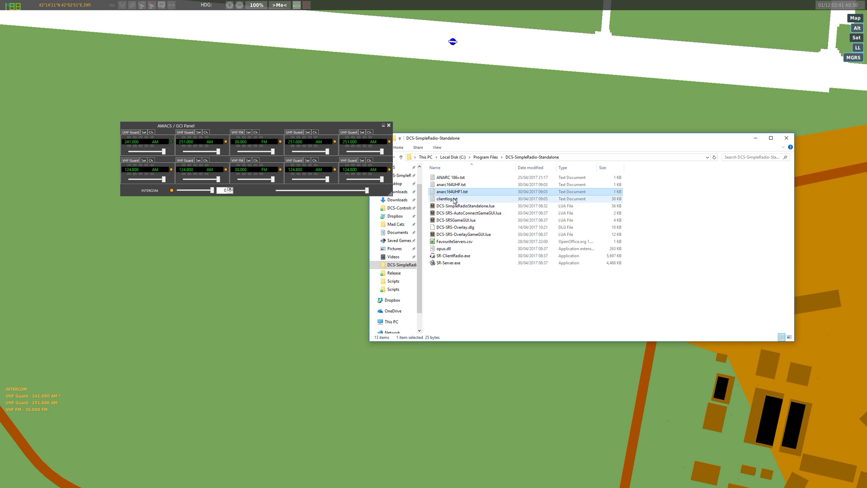
pyautogui.hotkey('ctrl', 'v')
pyautogui.press('F2')
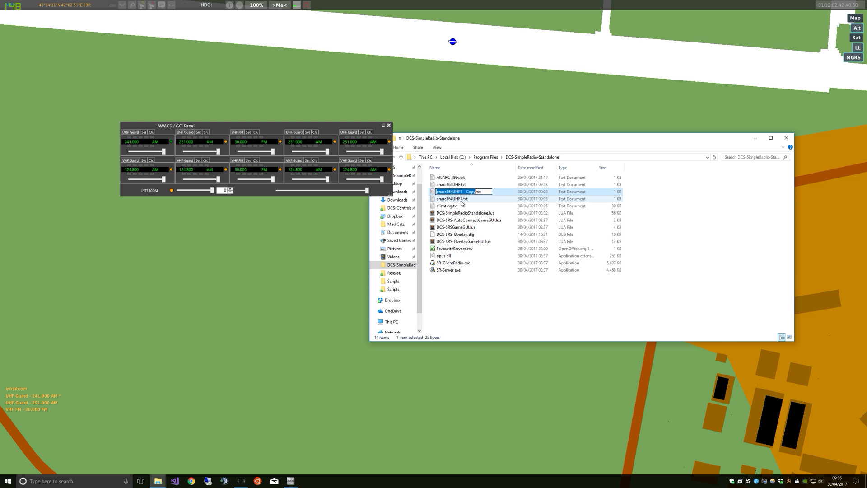
pyautogui.write('UHF Guard')
pyautogui.press('Return')
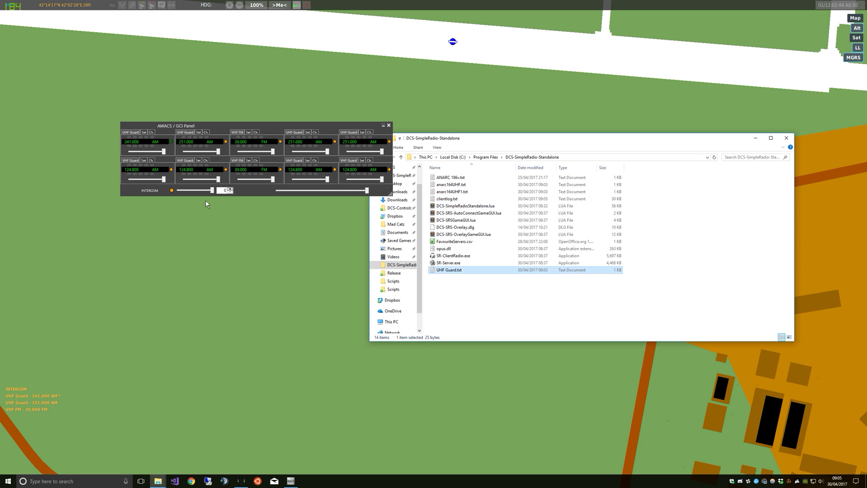
# Tune the first AWACS radio via its presets to 241.000 AM, channel C4.
pyautogui.click(151, 131)
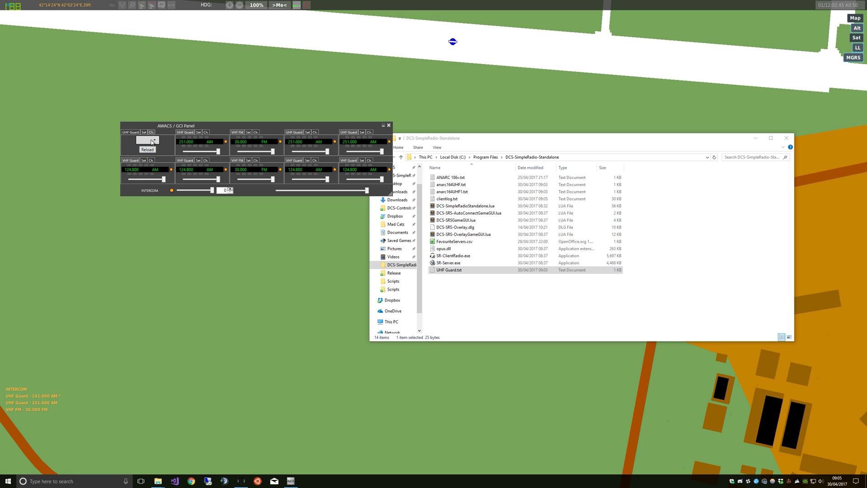
pyautogui.click(154, 139)
pyautogui.click(150, 156)
pyautogui.click(152, 141)
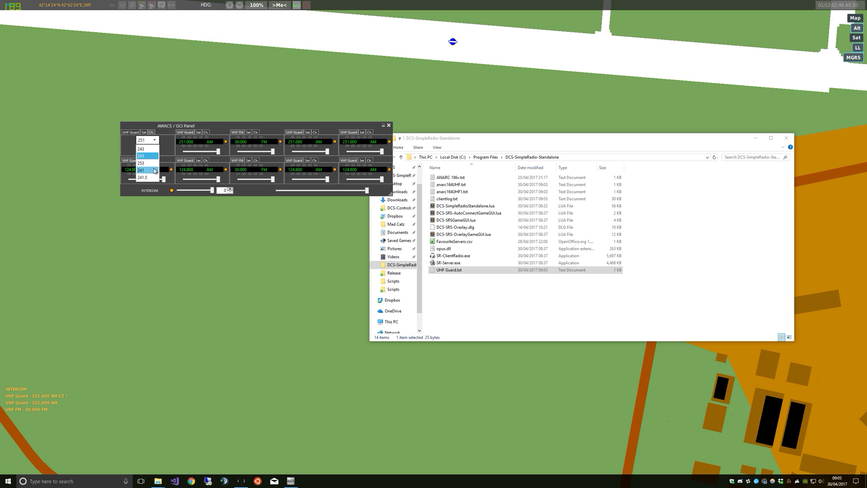
pyautogui.click(150, 170)
pyautogui.click(132, 137)
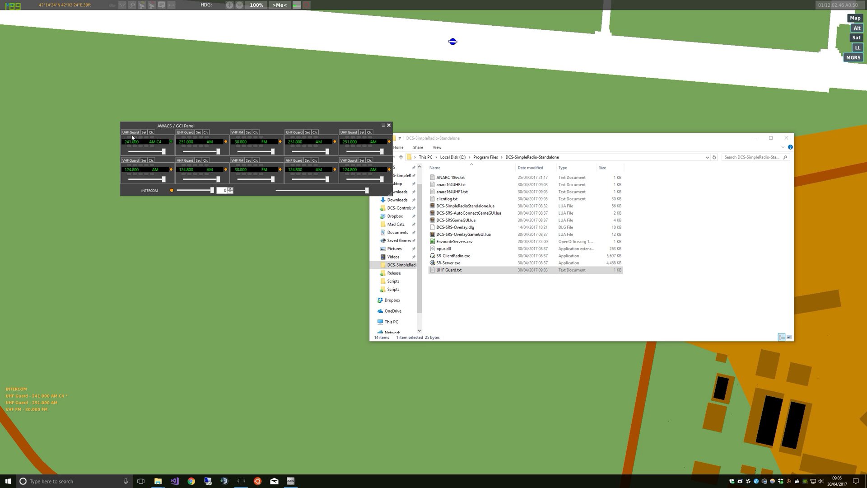
pyautogui.doubleClick(451, 270)
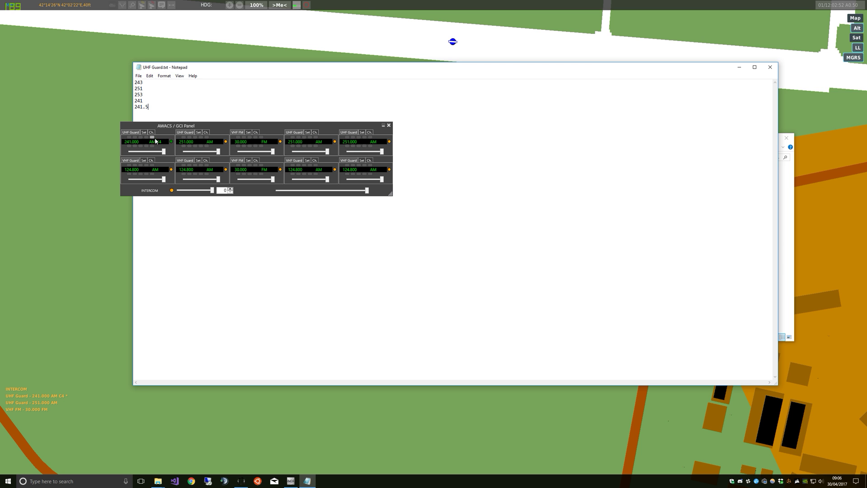
pyautogui.click(770, 67)
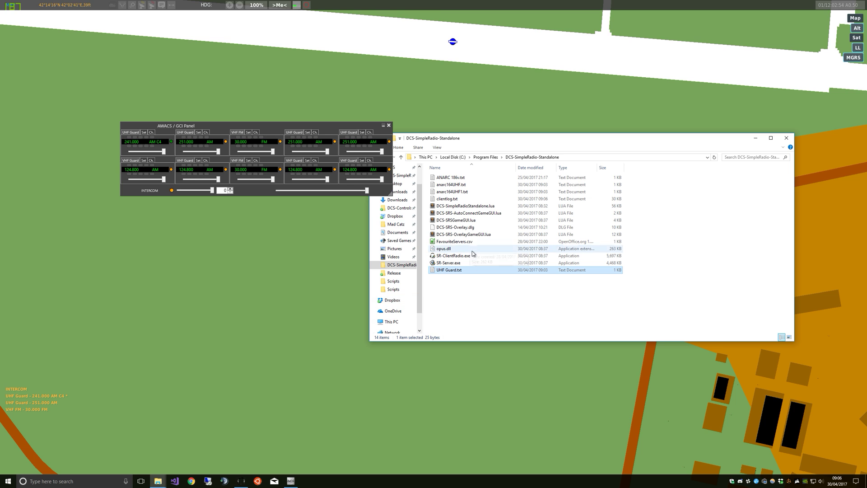
# Bring the SRS client forward and move the AWACS panel off its window.
pyautogui.click(241, 480)
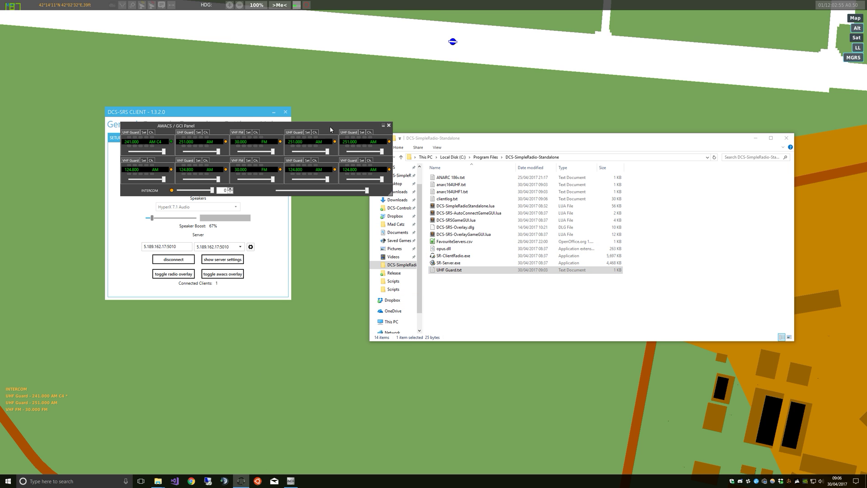
pyautogui.click(415, 137)
pyautogui.moveTo(242, 141); pyautogui.dragTo(475, 152)
# Scroll the client's Help page to Fixed Channels and follow the Full list of Frequencies link.
pyautogui.click(240, 124)
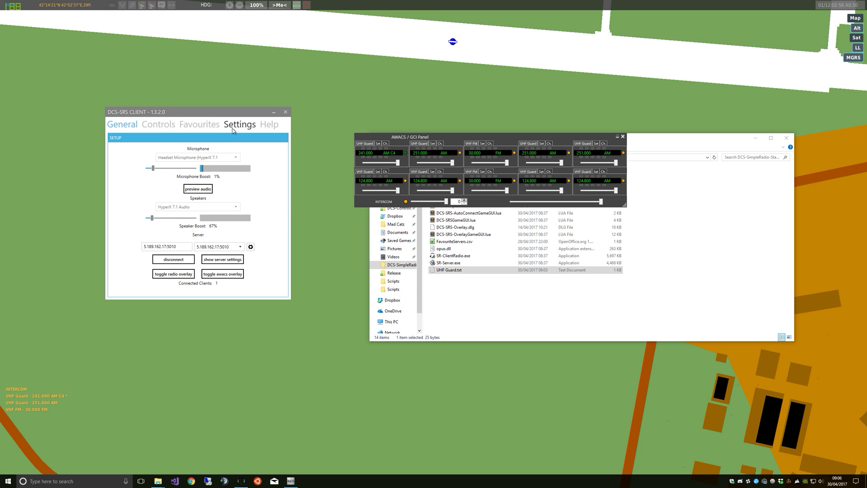
pyautogui.click(267, 128)
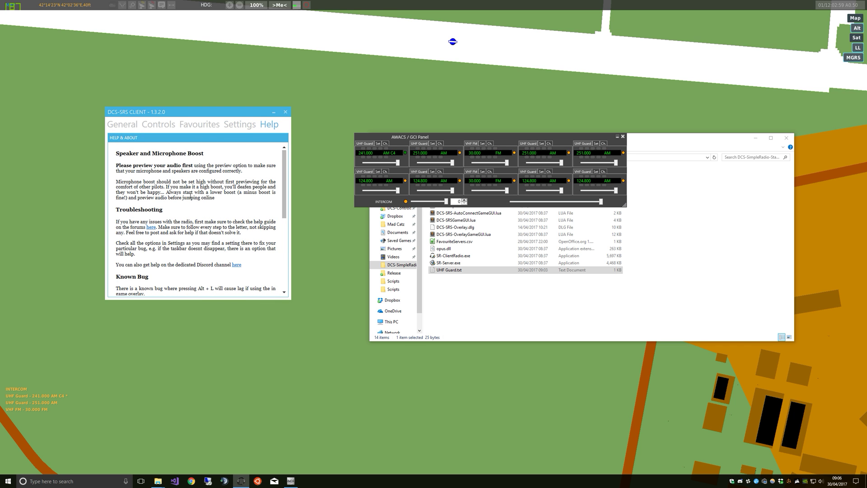
pyautogui.scroll(-5, 193, 201)
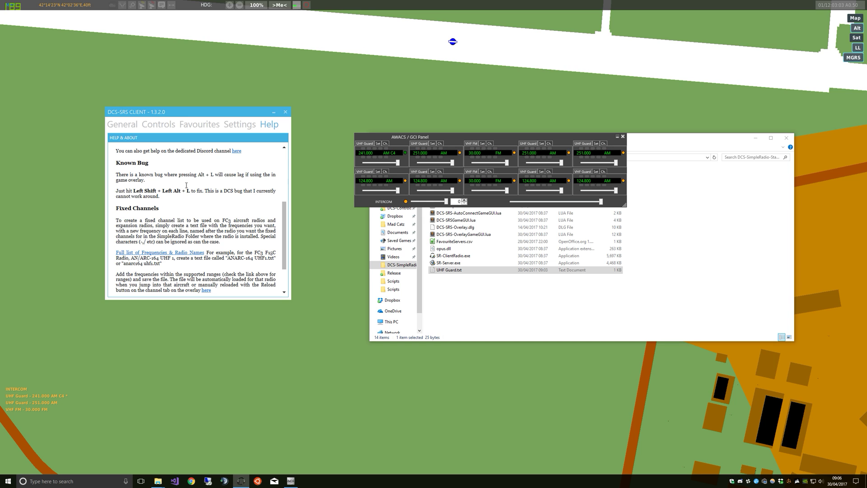
pyautogui.scroll(-1, 185, 191)
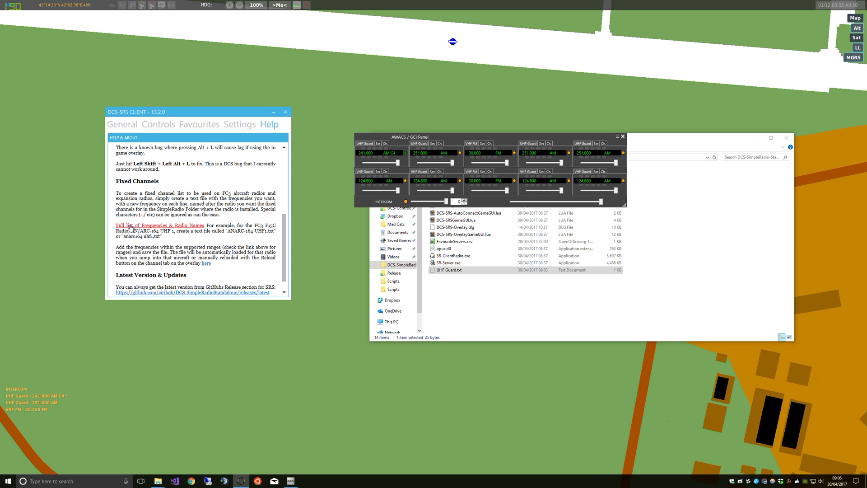
pyautogui.click(167, 228)
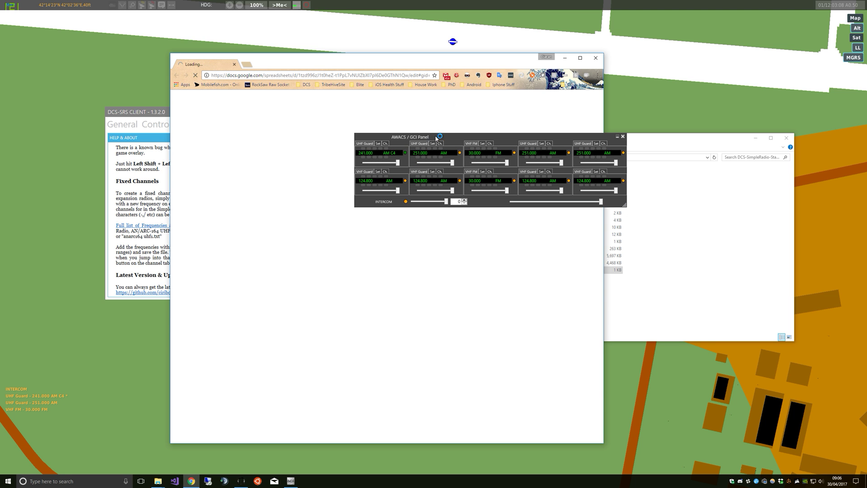
# Move the AWACS panel to the top right and select cell A23 (TF/P-51D) in the Radio Overview sheet.
pyautogui.moveTo(436, 136); pyautogui.dragTo(552, 123)
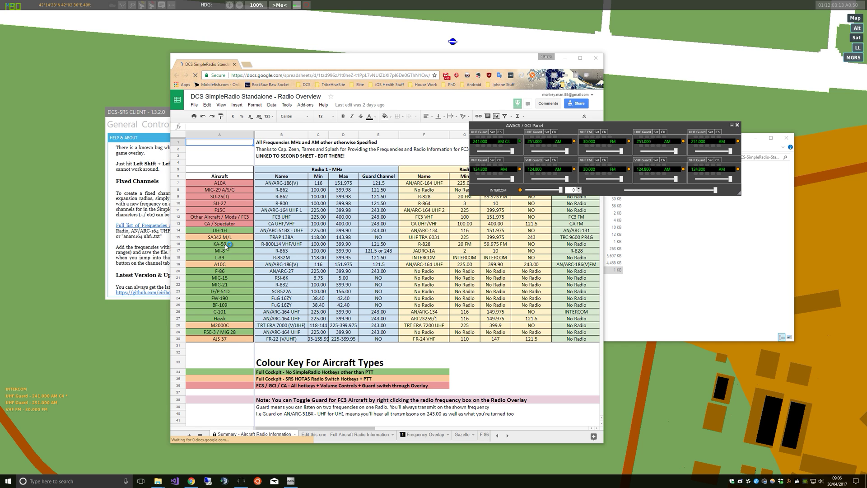
pyautogui.click(222, 291)
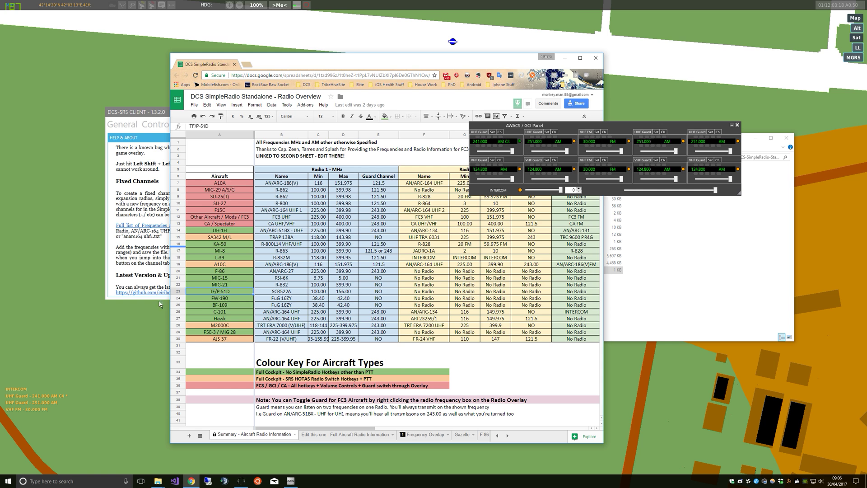
# Replace the SRS AWACS panel with the radio overlay, park it at the left edge, and return to the game map.
pyautogui.click(130, 121)
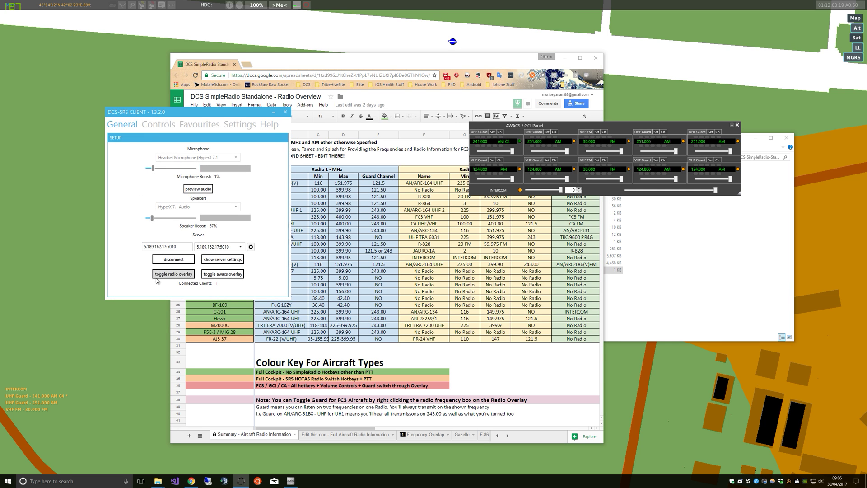
pyautogui.click(173, 274)
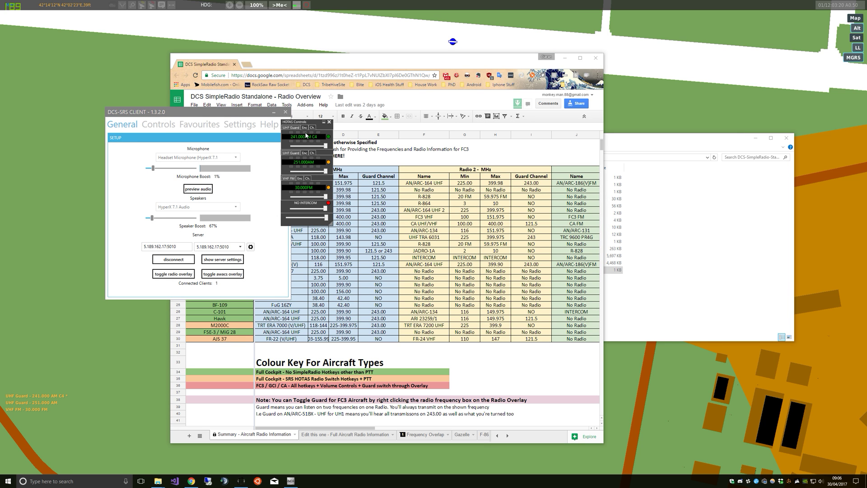
pyautogui.moveTo(300, 125); pyautogui.dragTo(27, 149)
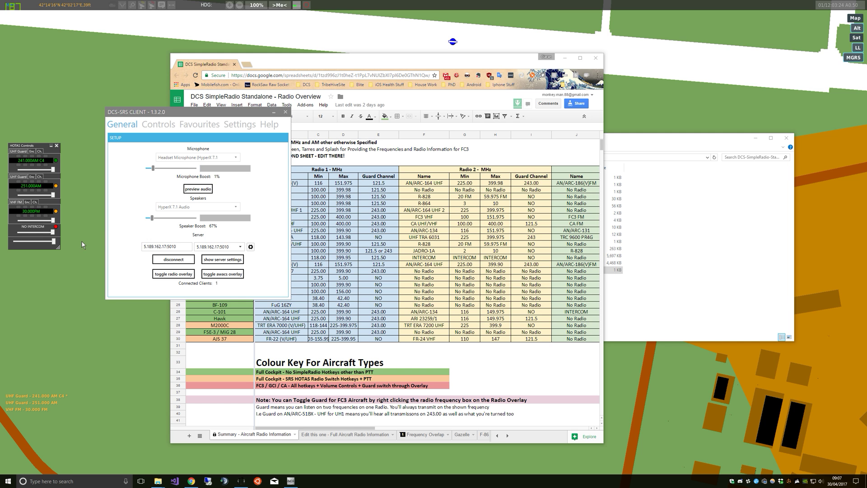
pyautogui.click(83, 270)
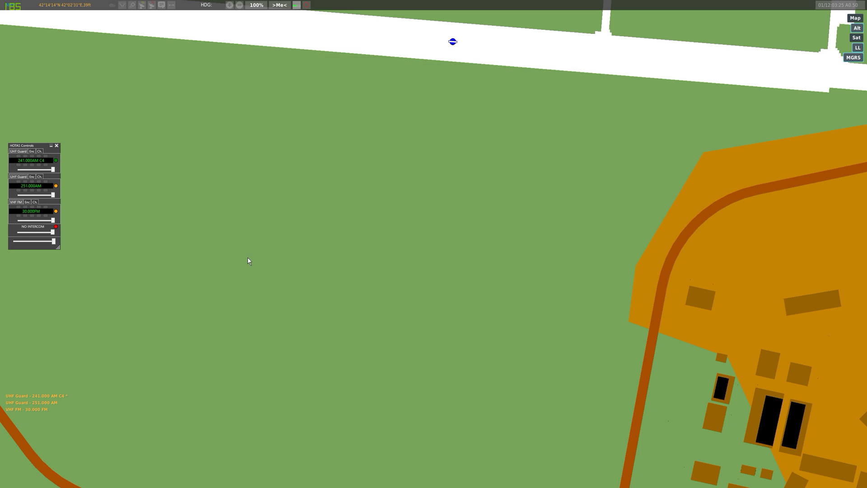
# Take the MiG-21Bis slot and start the mission in its cockpit.
pyautogui.press('Escape')
pyautogui.click(457, 241)
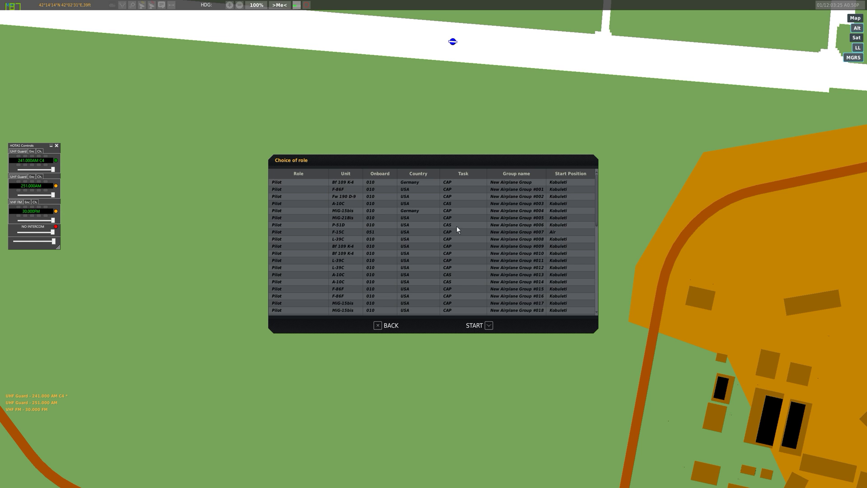
pyautogui.click(356, 217)
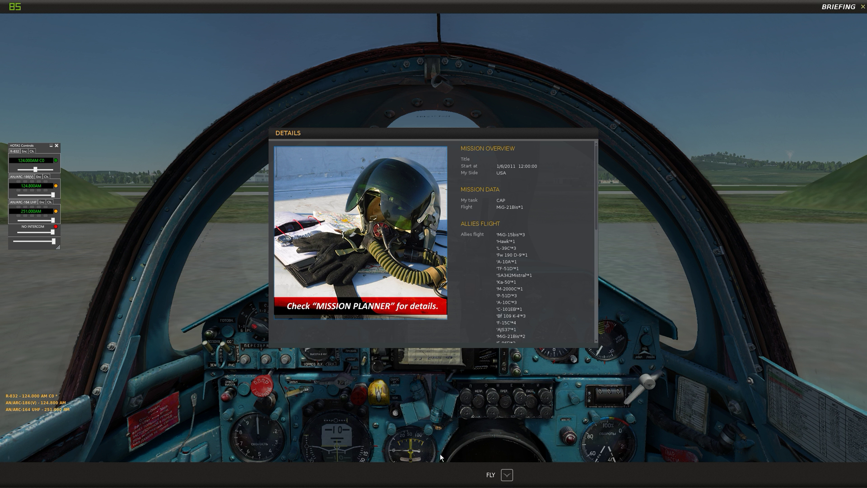
pyautogui.click(491, 482)
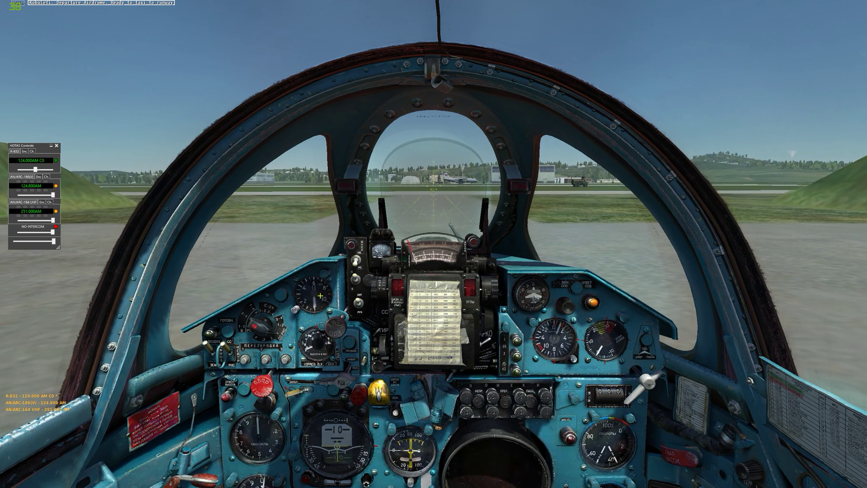
# Switch to the UH-1H slot and enter the Huey cockpit from its briefing.
pyautogui.press('Escape')
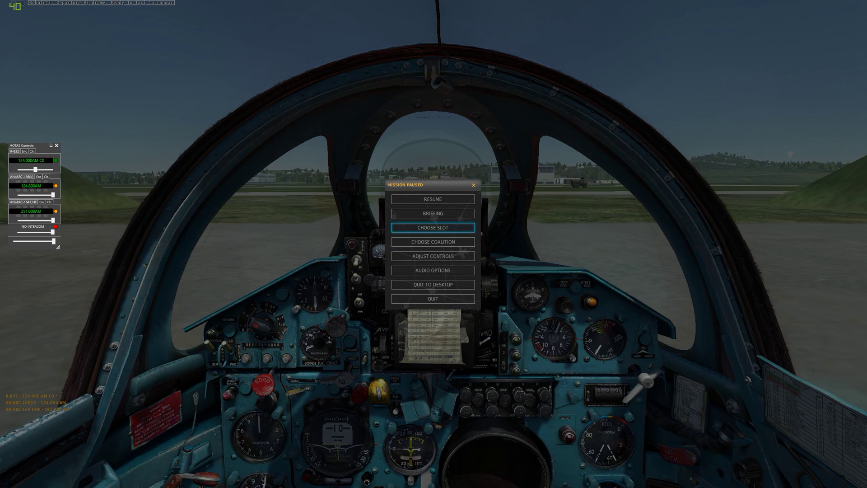
pyautogui.click(435, 233)
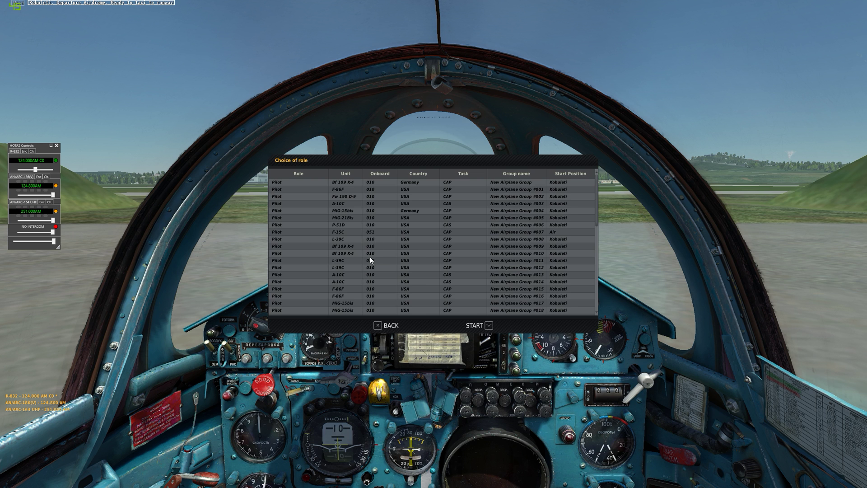
pyautogui.scroll(-5, 370, 256)
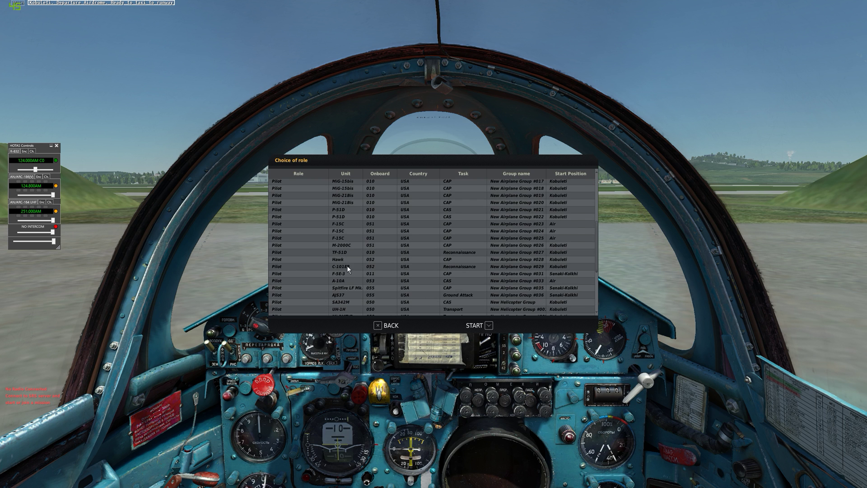
pyautogui.scroll(-3, 341, 289)
pyautogui.click(354, 276)
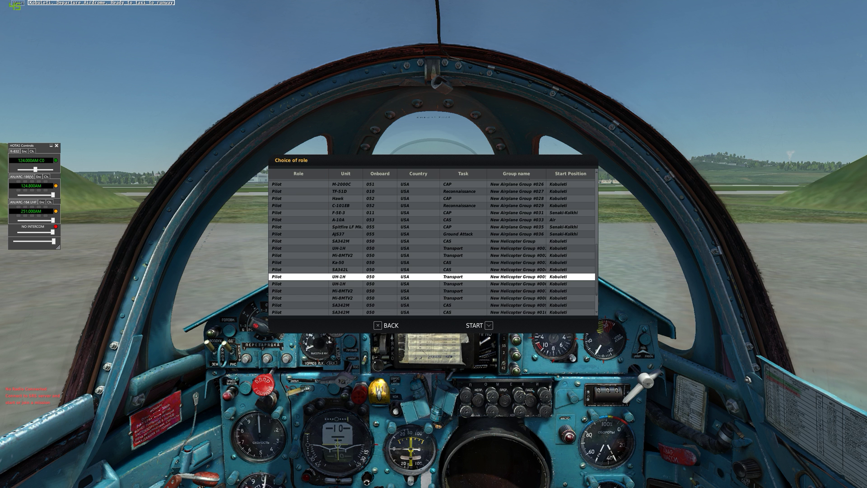
pyautogui.click(489, 324)
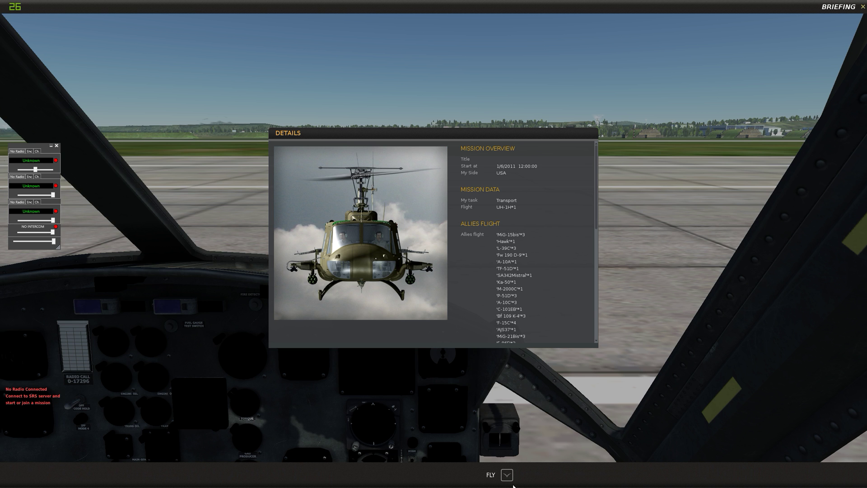
pyautogui.click(502, 472)
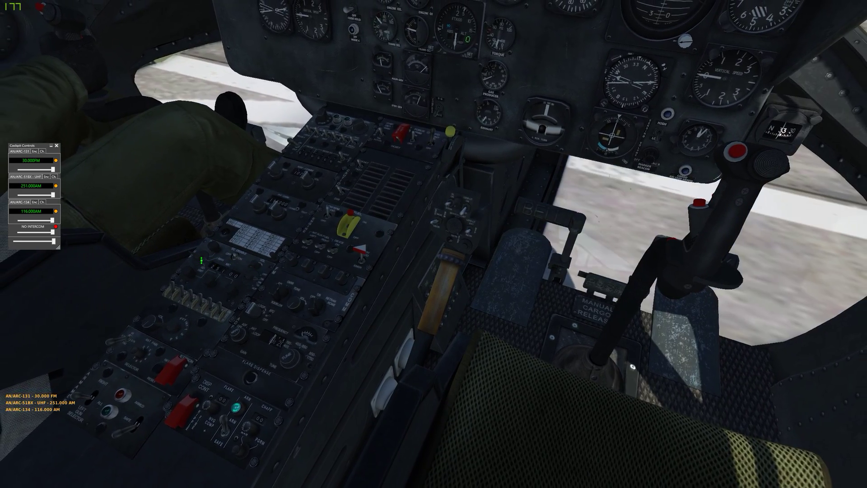
# Step the Huey's ARC-51BX UHF preset channel knob up from channel 1 through its presets.
pyautogui.click(239, 246)
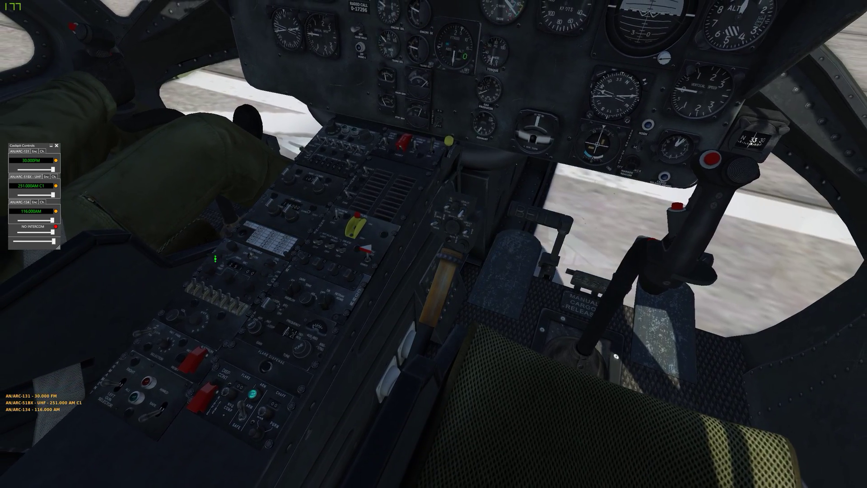
pyautogui.scroll(5, 239, 246)
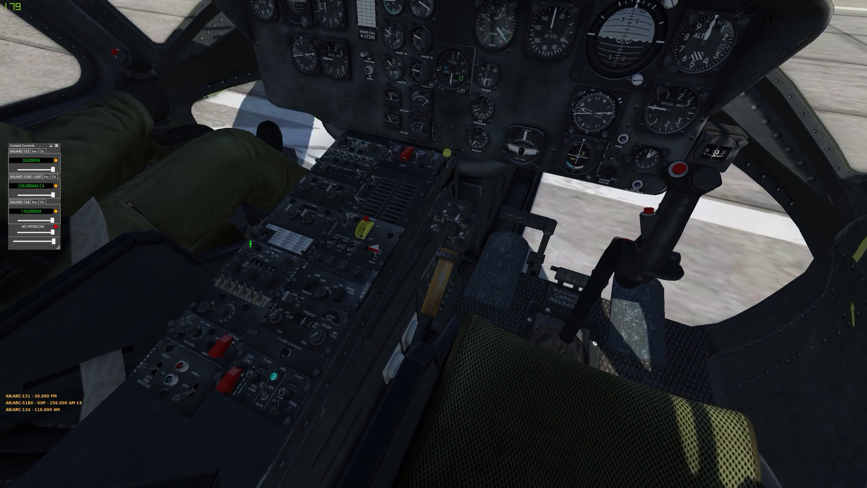
pyautogui.scroll(6, 269, 271)
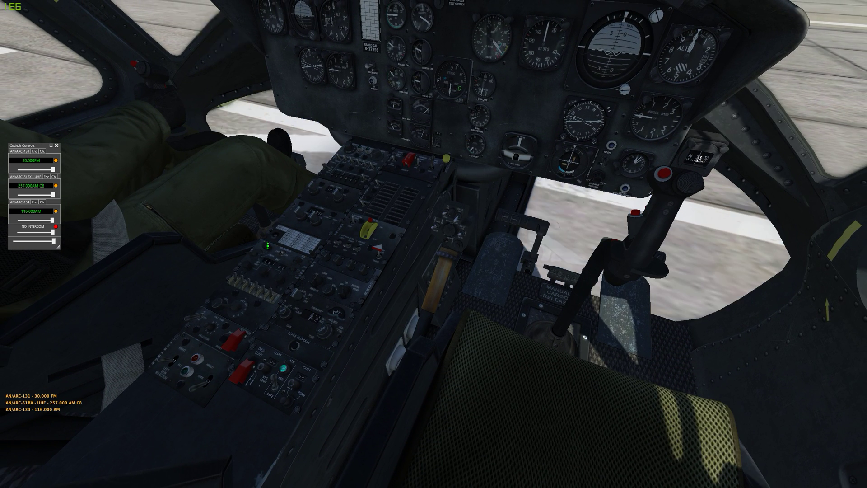